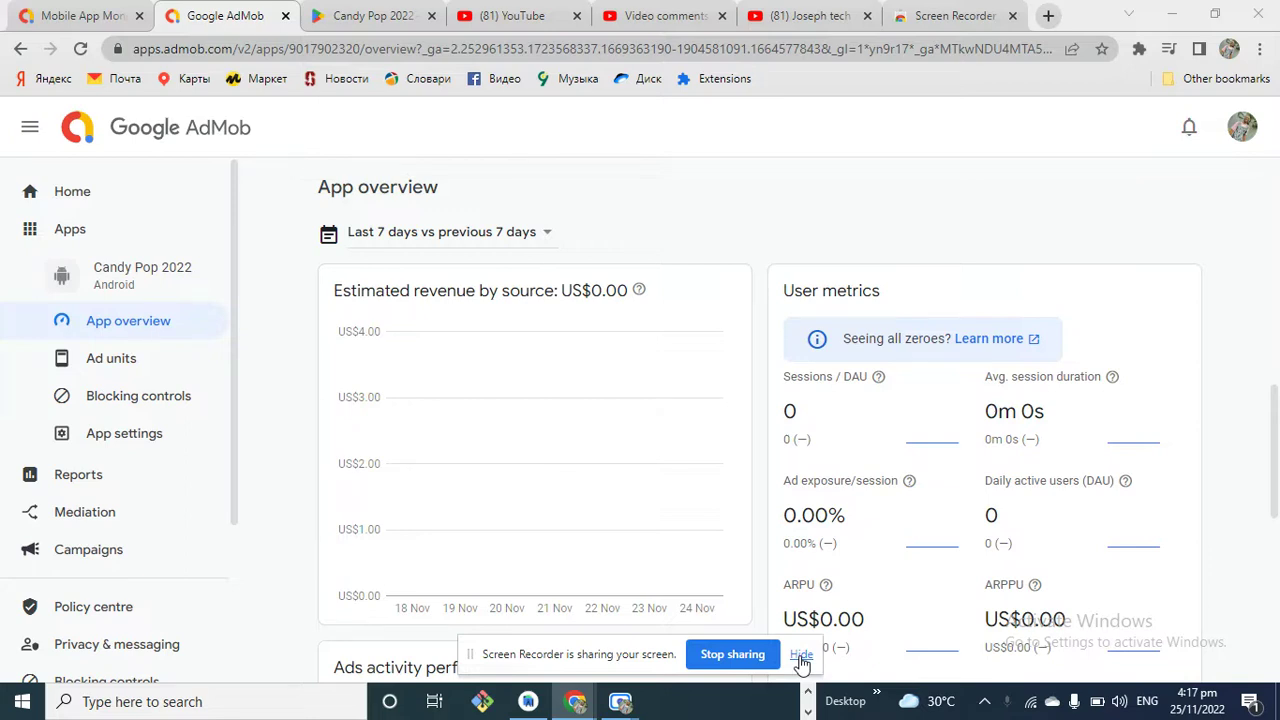
# Dismiss the screen-sharing notice and review the app's Requires review approval status.
pyautogui.click(801, 656)
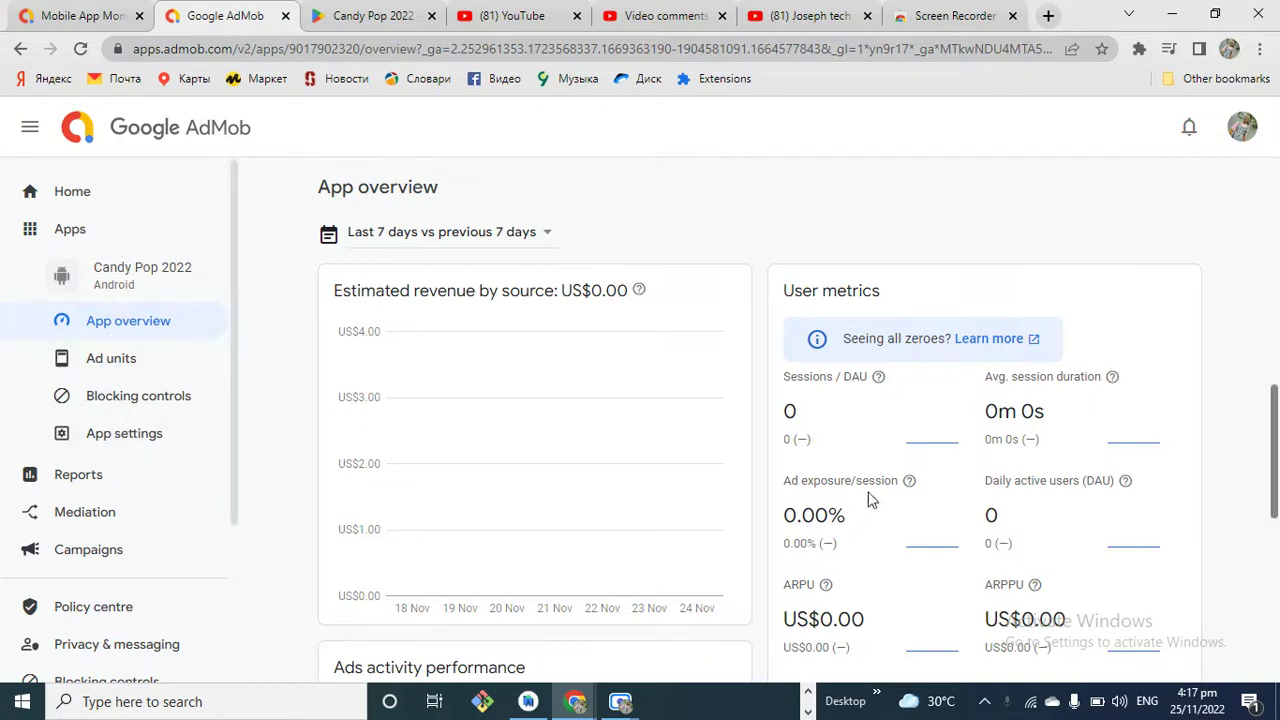
pyautogui.click(1275, 370)
pyautogui.scroll(2, 1275, 370)
pyautogui.scroll(-1, 1276, 367)
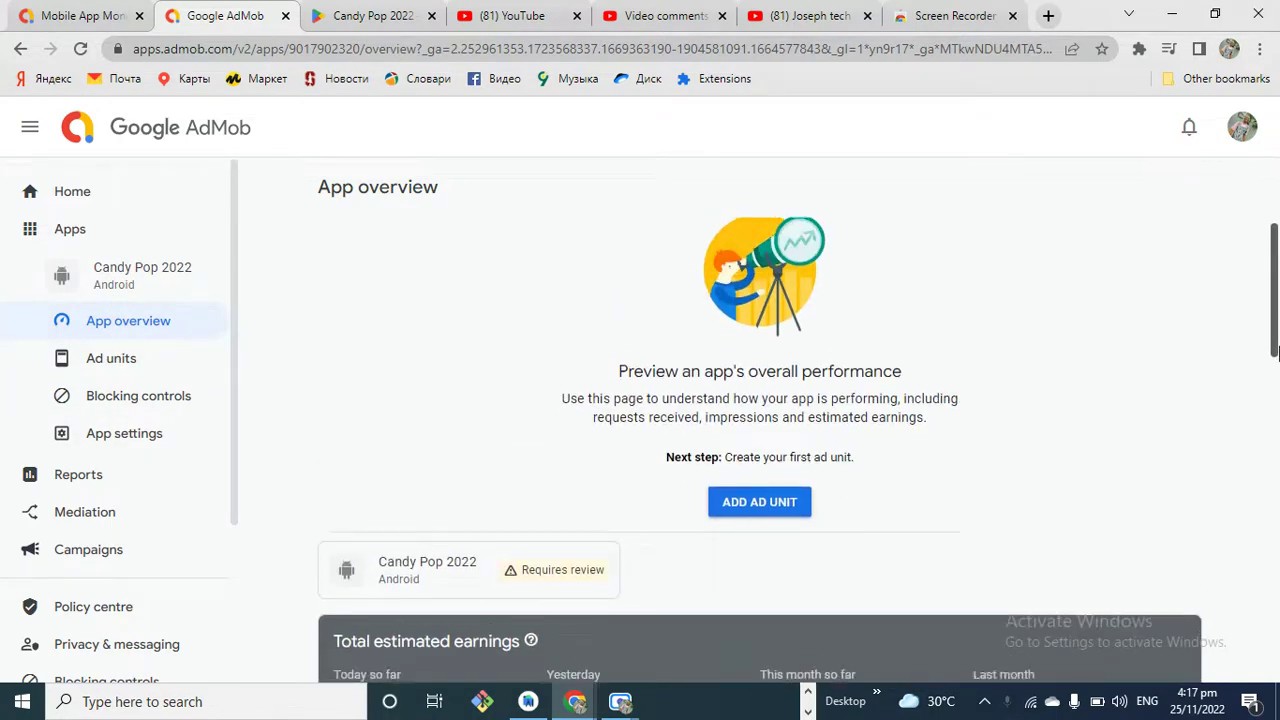
pyautogui.scroll(-4, 1276, 403)
pyautogui.scroll(3, 1276, 360)
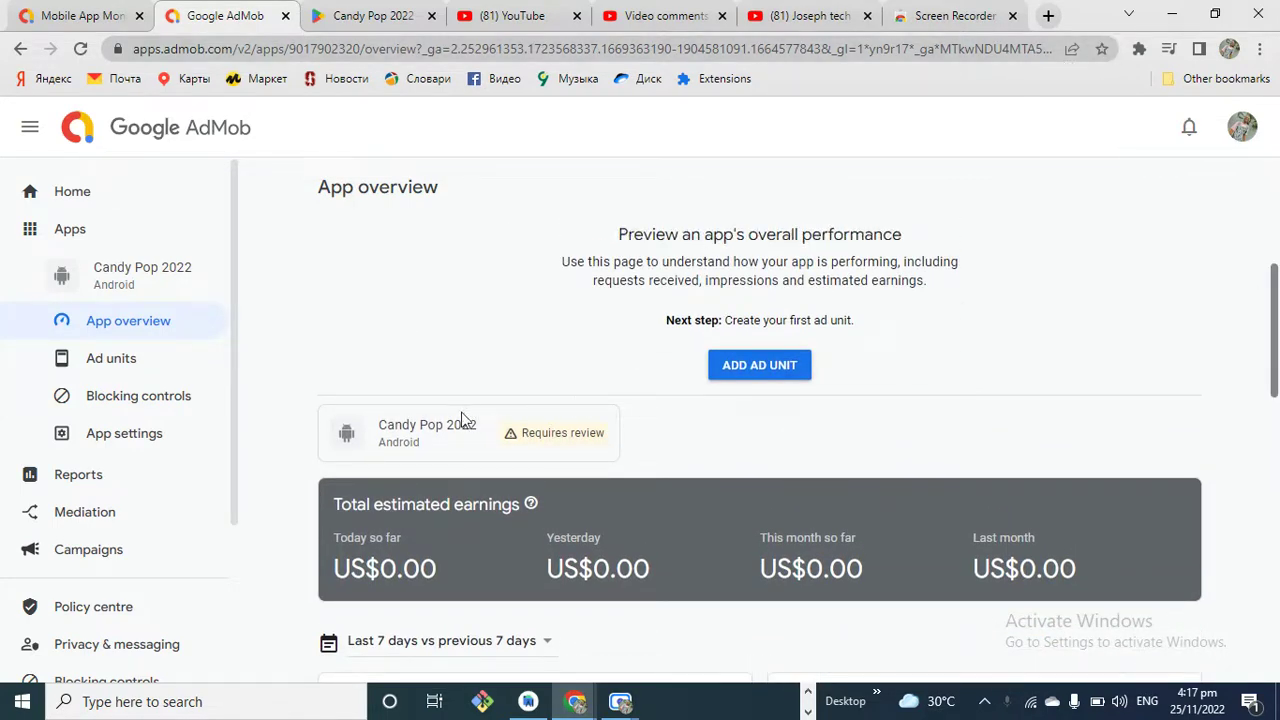
pyautogui.tripleClick(537, 431)
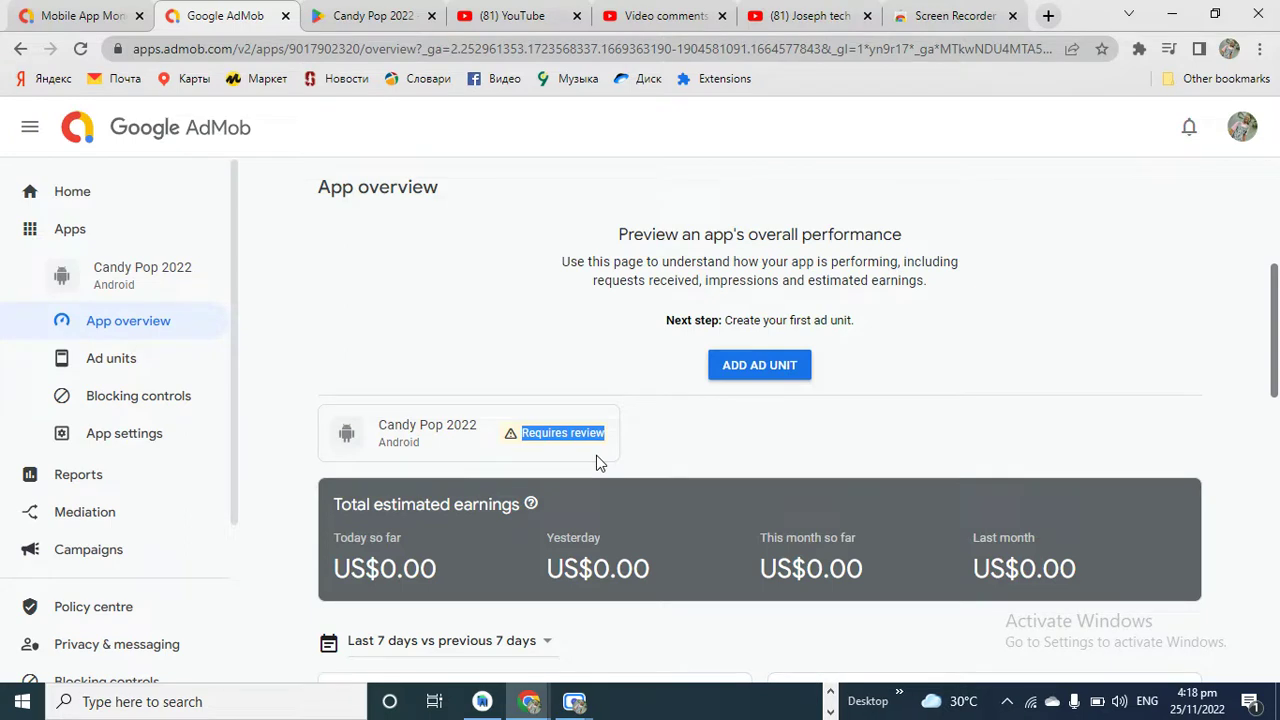
pyautogui.click(688, 438)
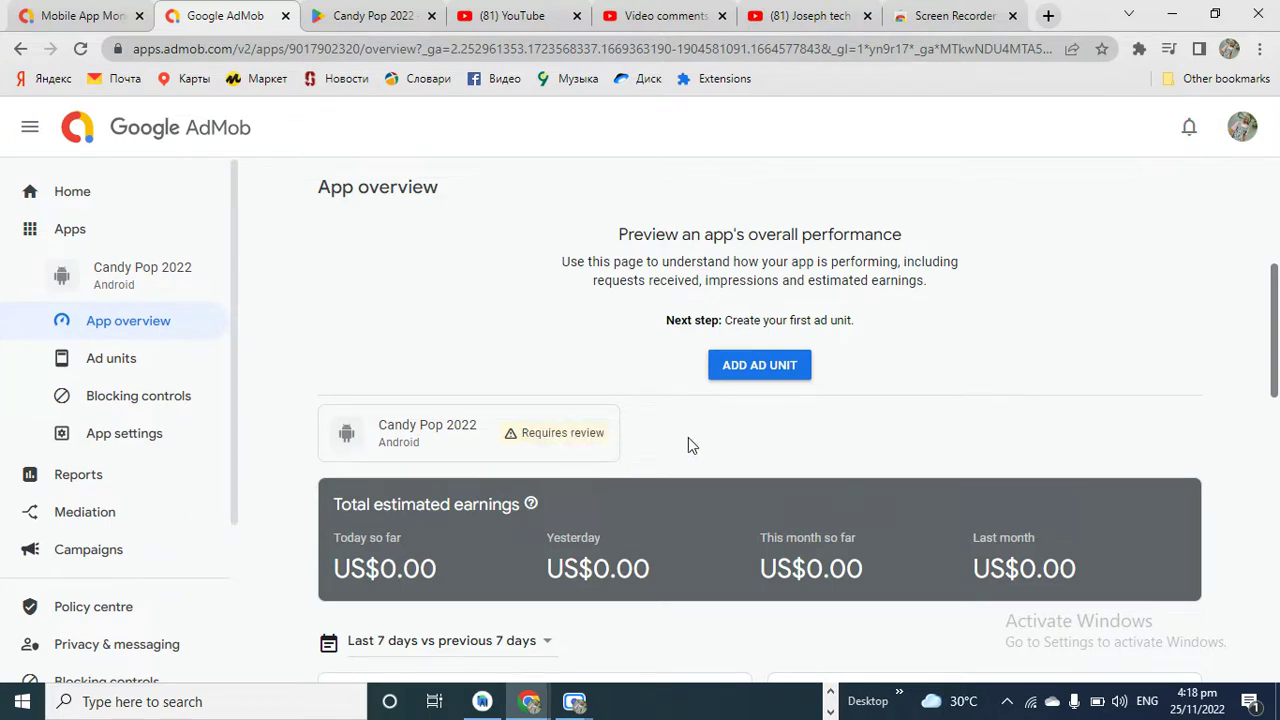
# On the YouTube tab, zoom the browser to 125%, then down to 90%, and return to AdMob.
pyautogui.click(787, 25)
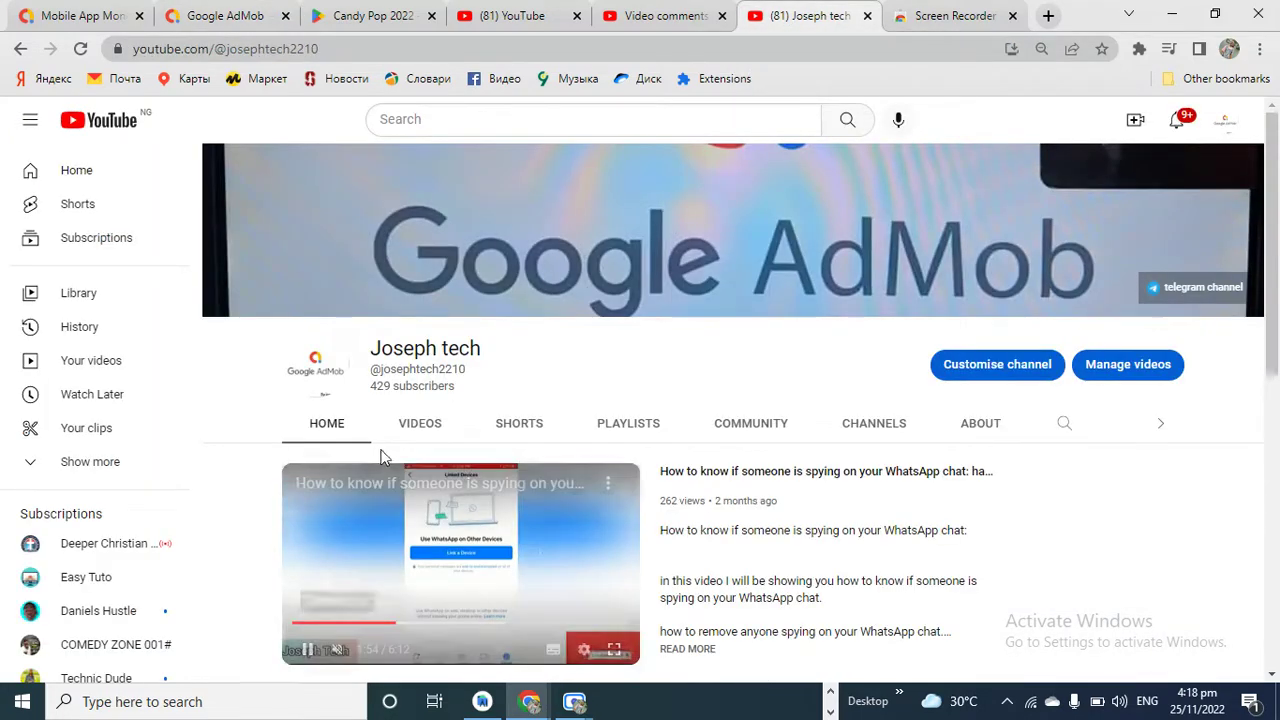
pyautogui.click(1041, 48)
pyautogui.click(1021, 84)
pyautogui.click(1021, 84)
pyautogui.click(1021, 84)
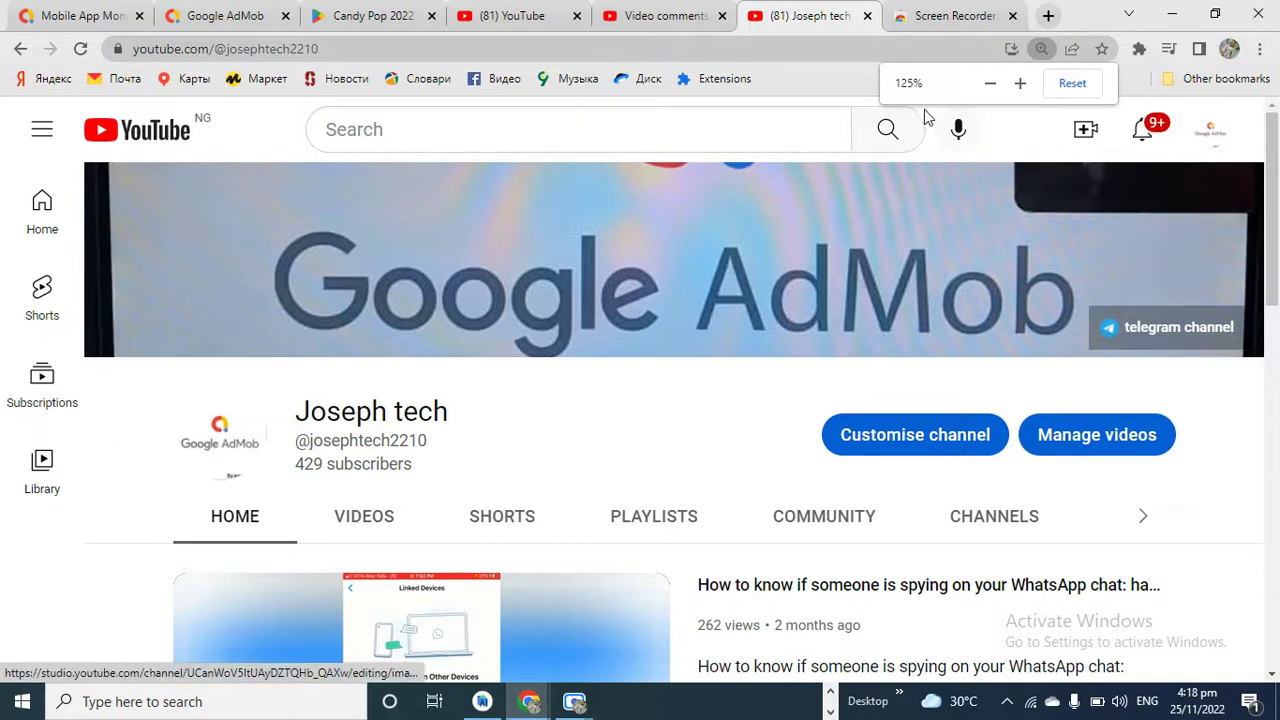
pyautogui.click(988, 84)
pyautogui.click(988, 84)
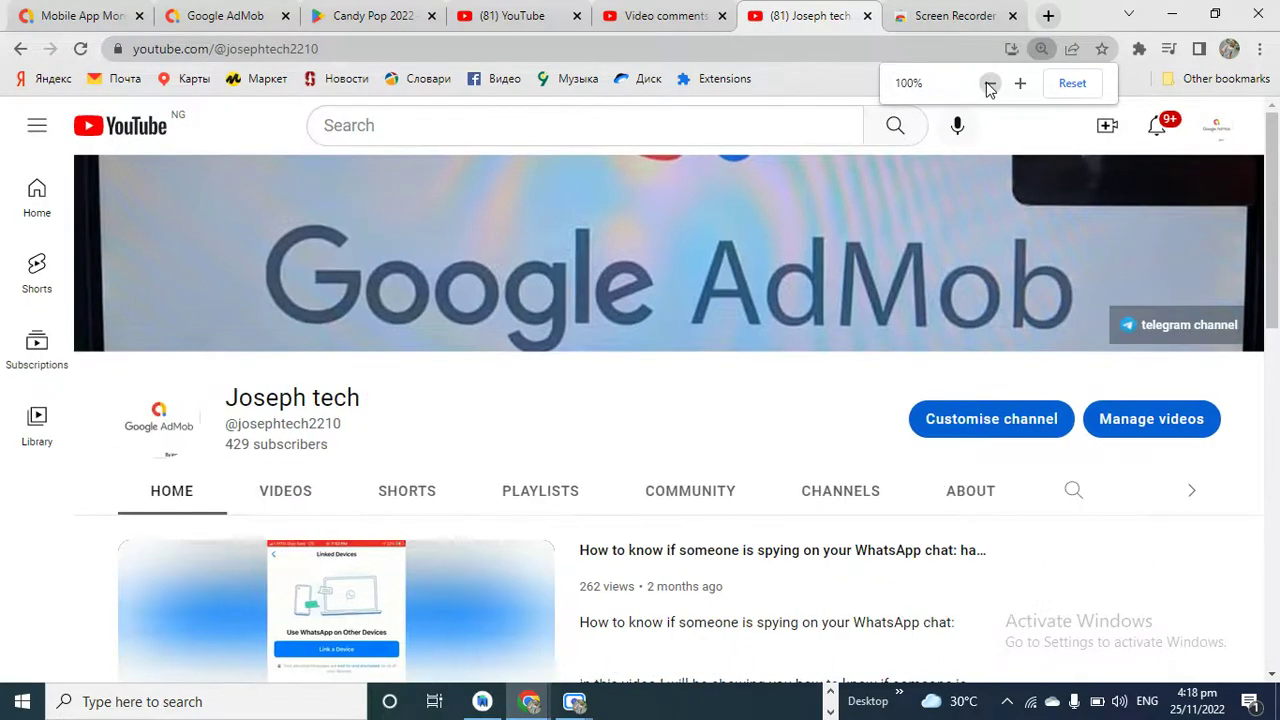
pyautogui.click(988, 86)
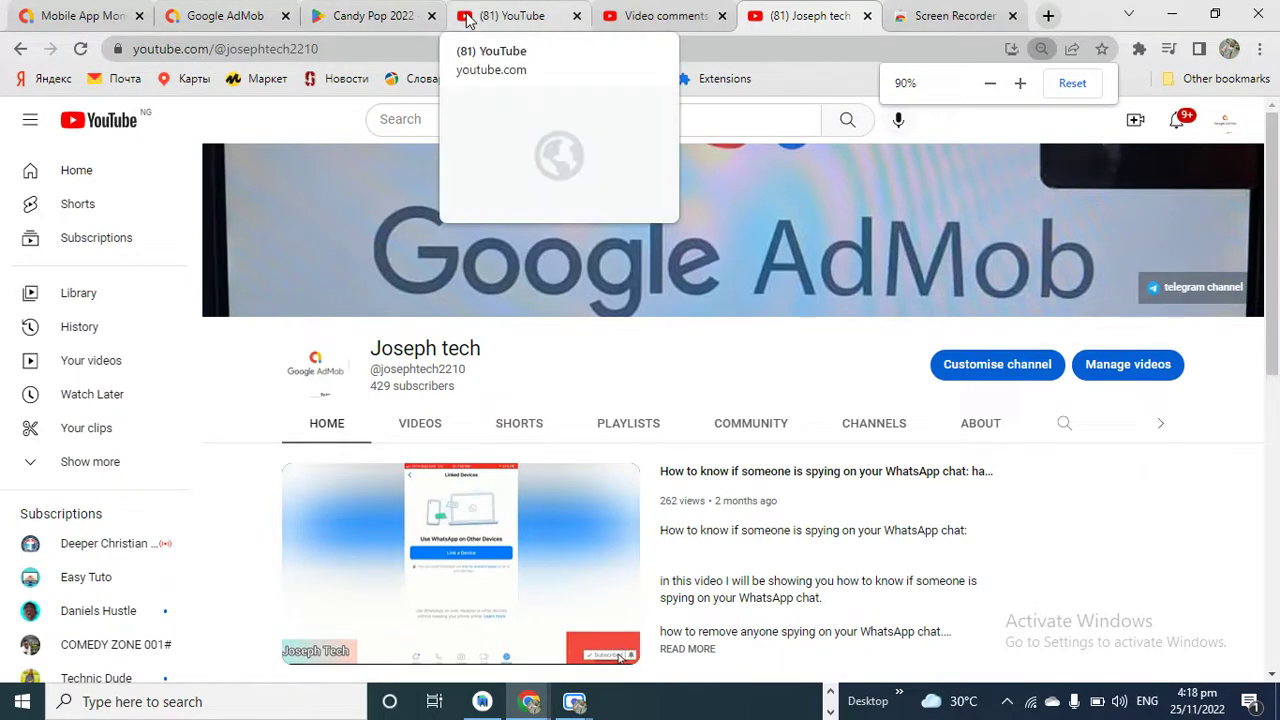
pyautogui.click(212, 15)
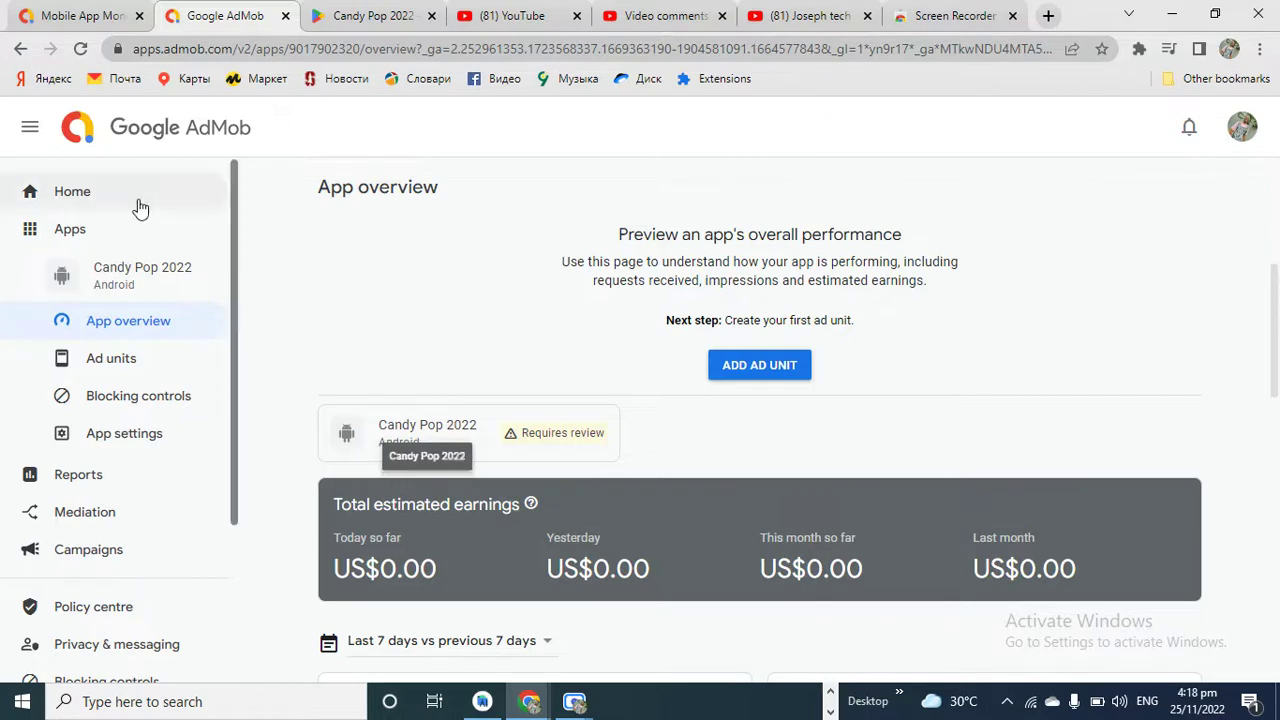
# Go from the AdMob home dashboard to Candy Pop 2022's overview and highlight its Requires review status.
pyautogui.click(98, 205)
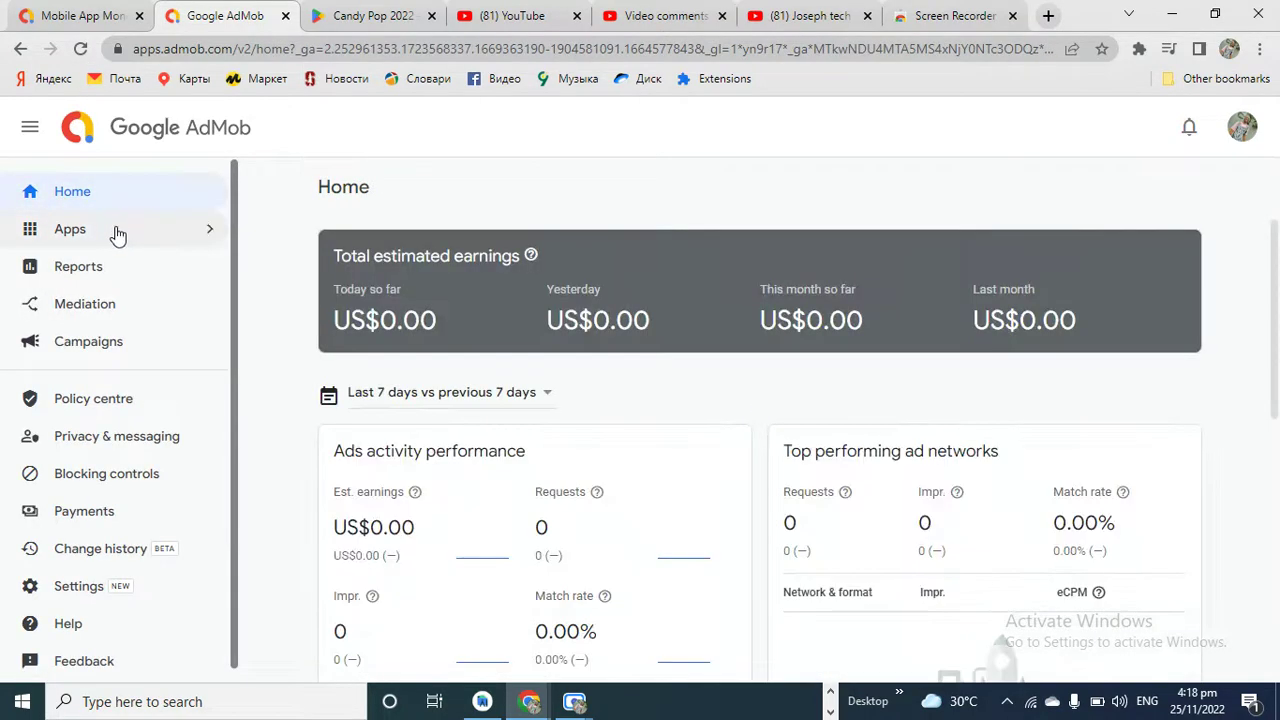
pyautogui.click(114, 231)
pyautogui.click(343, 250)
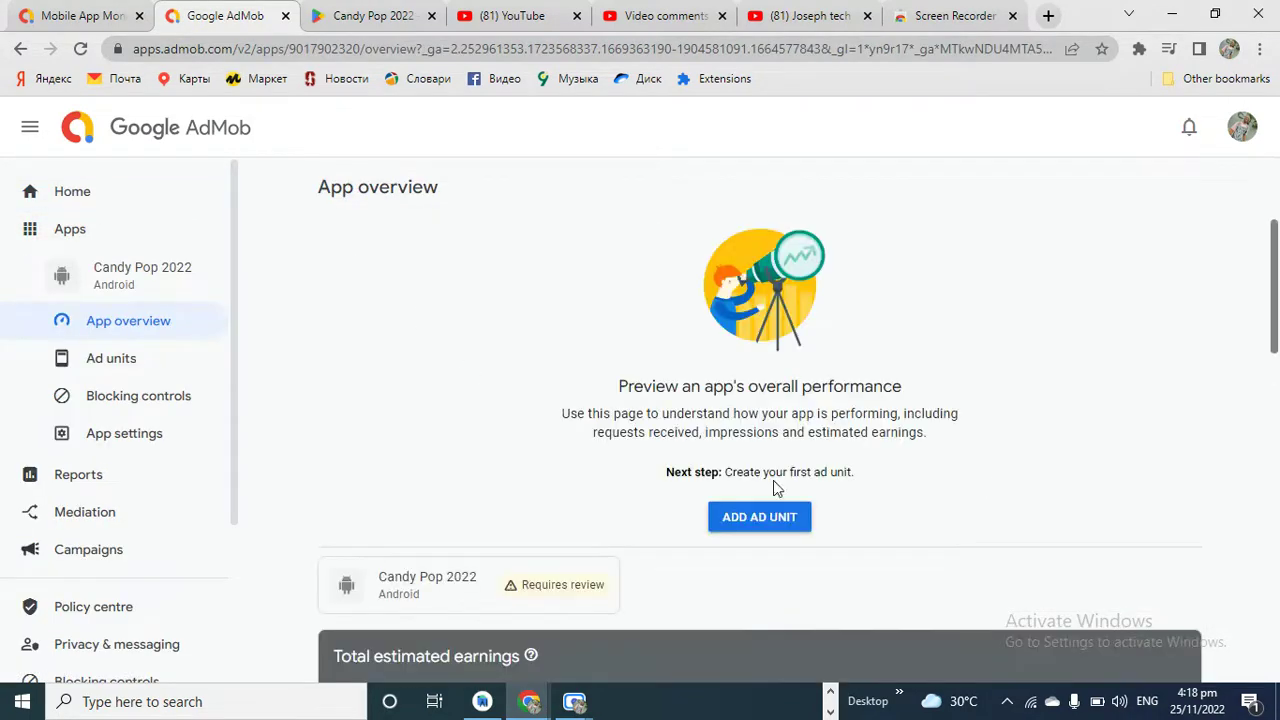
pyautogui.scroll(-3, 1277, 305)
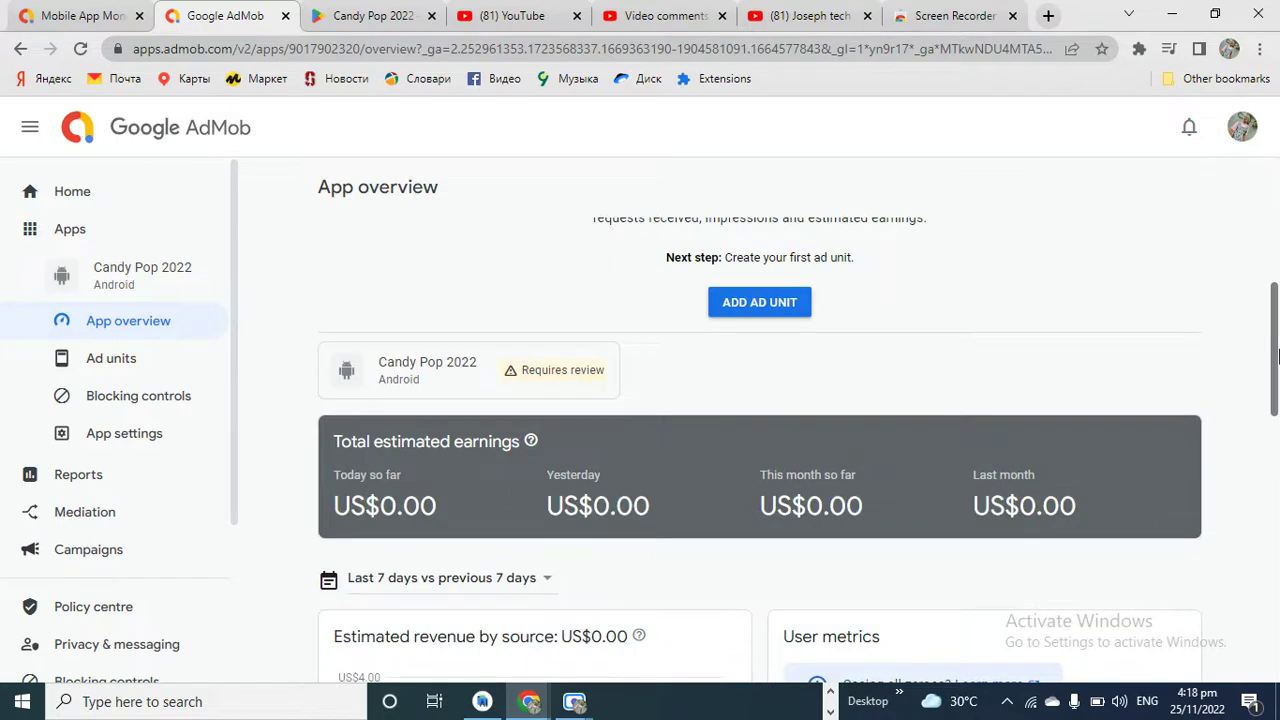
pyautogui.tripleClick(548, 375)
pyautogui.click(548, 376)
pyautogui.moveTo(1272, 368); pyautogui.dragTo(1277, 403)
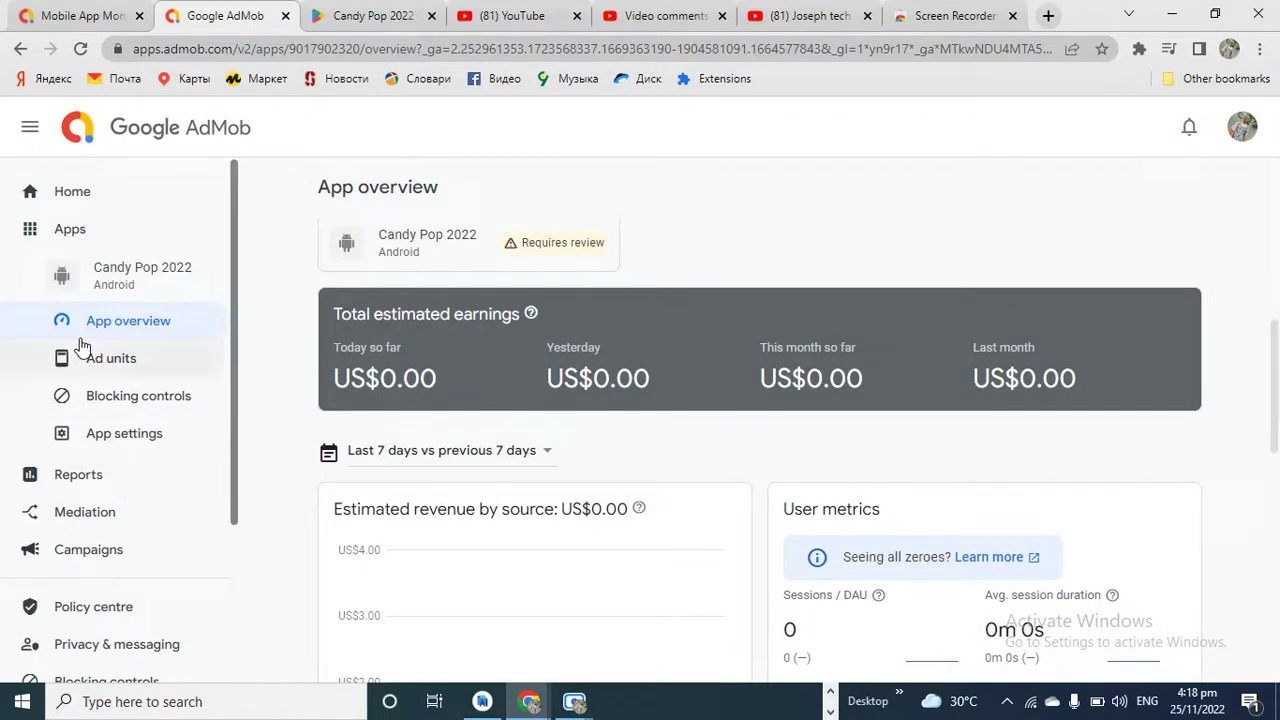
# Open Candy Pop 2022's App settings and close the Add stores page without linking a store.
pyautogui.click(125, 435)
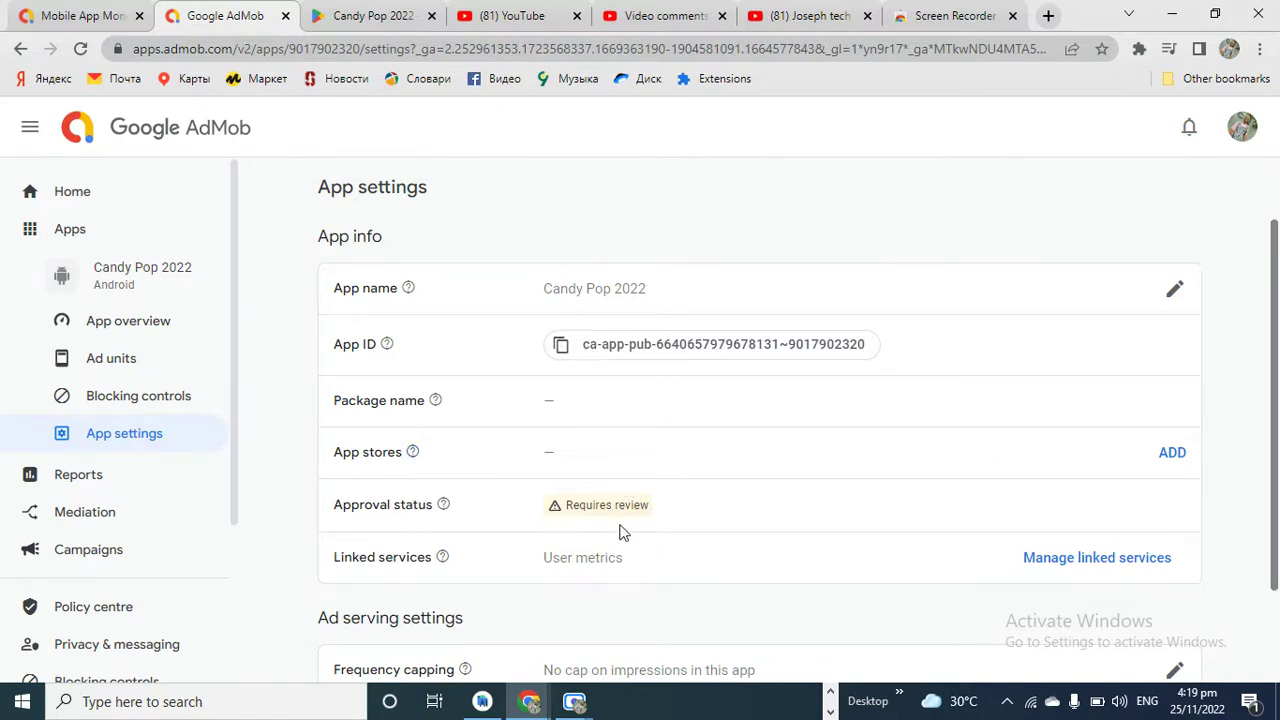
pyautogui.moveTo(1277, 303); pyautogui.dragTo(1277, 366)
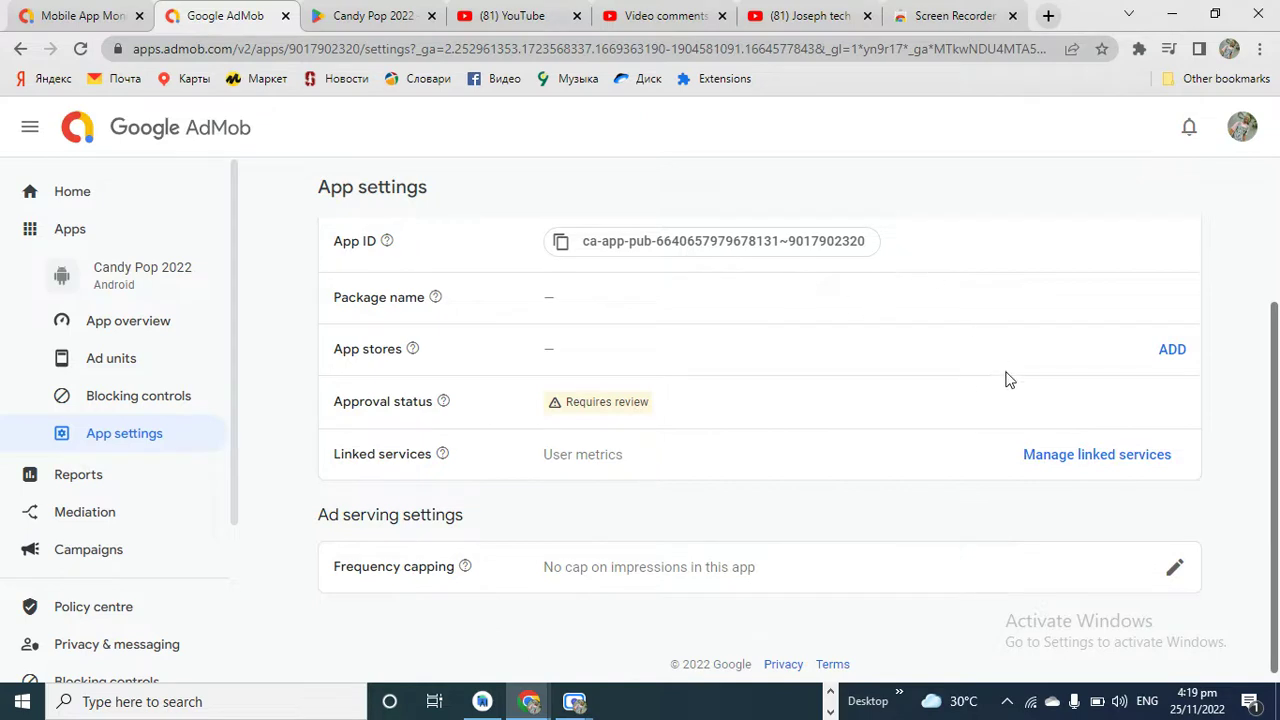
pyautogui.click(1171, 352)
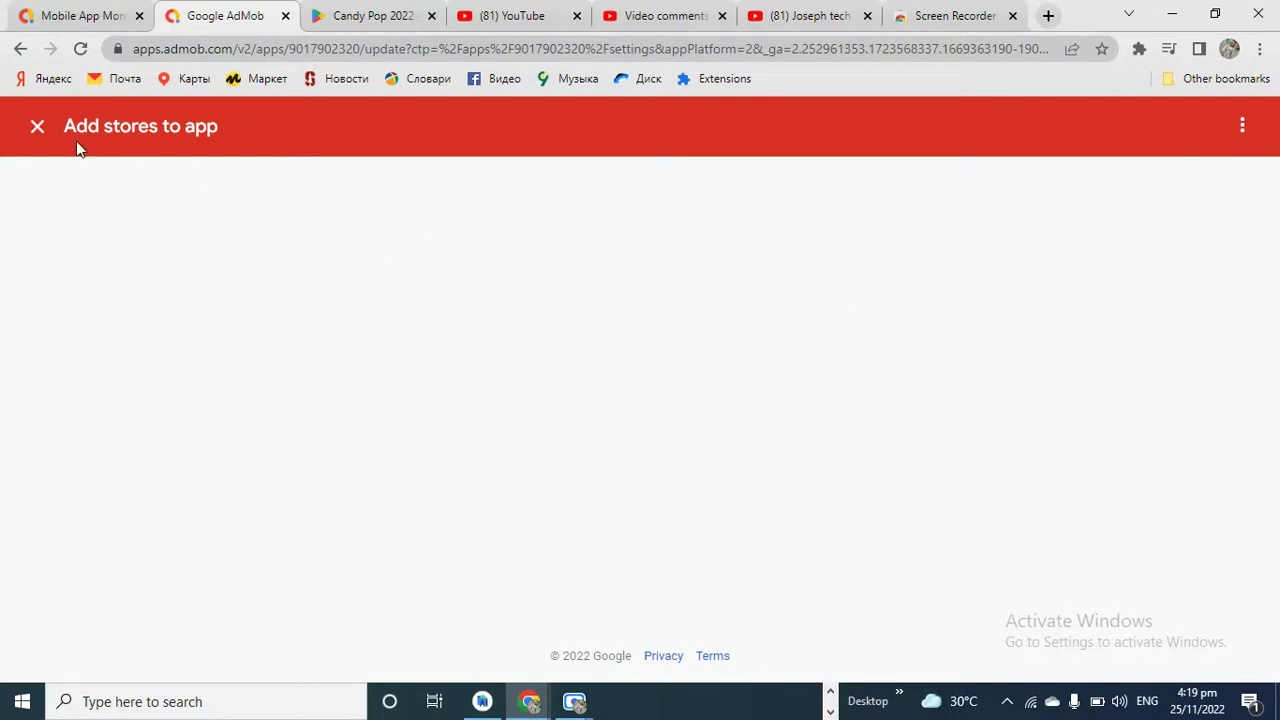
pyautogui.click(38, 129)
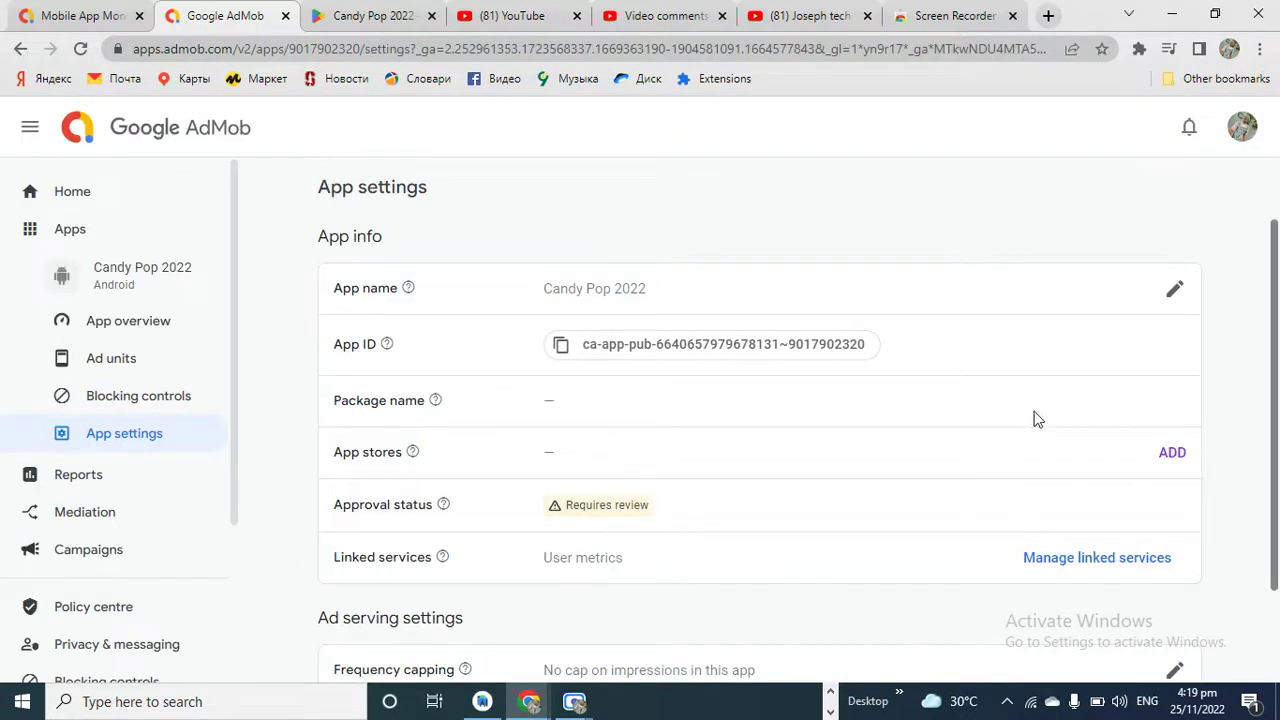
# Reopen Add stores, clear the partial 'c' from the Google Play search, and go to the Candy Pop 2022 Play Store tab.
pyautogui.click(1172, 452)
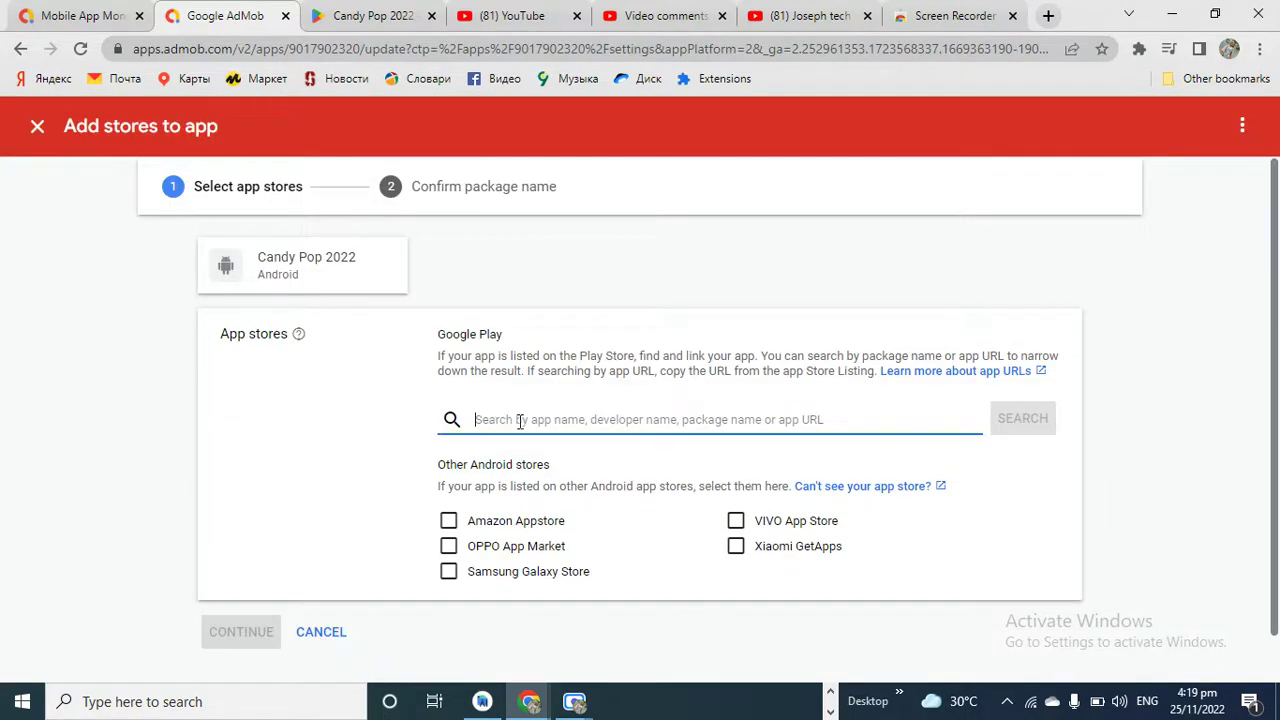
pyautogui.write('cand')
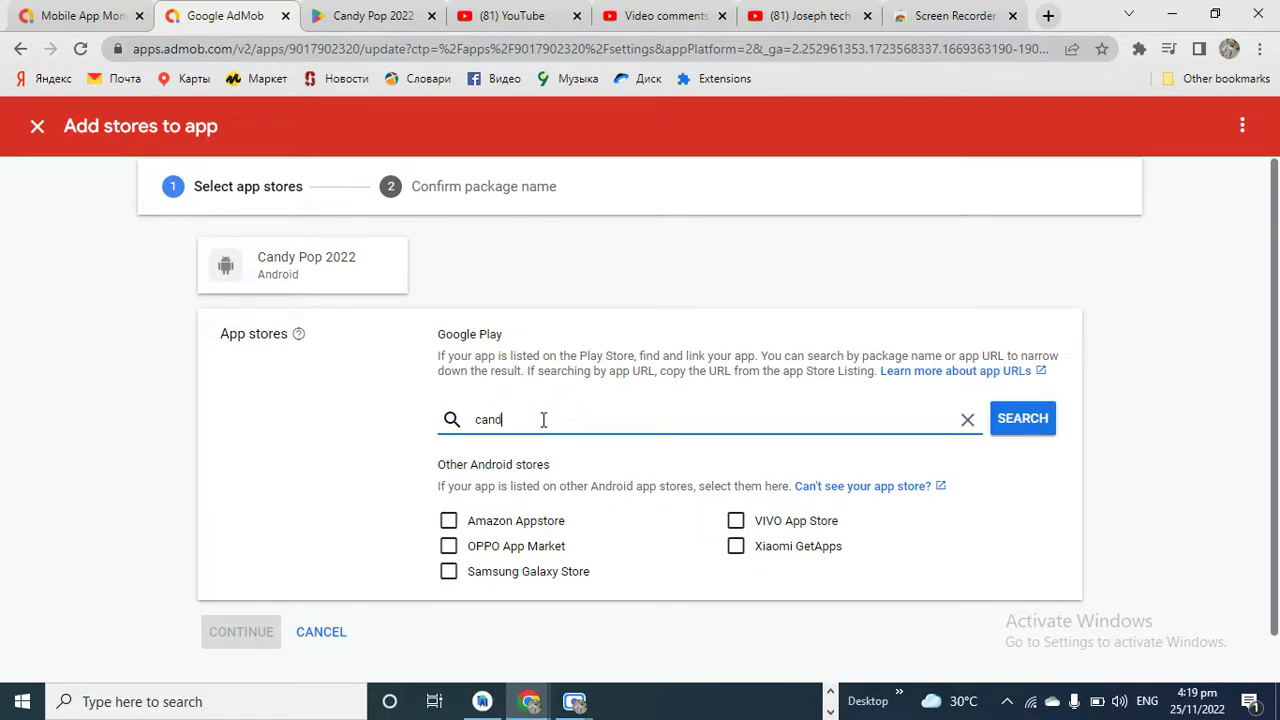
pyautogui.press('BackSpace')
pyautogui.press('BackSpace')
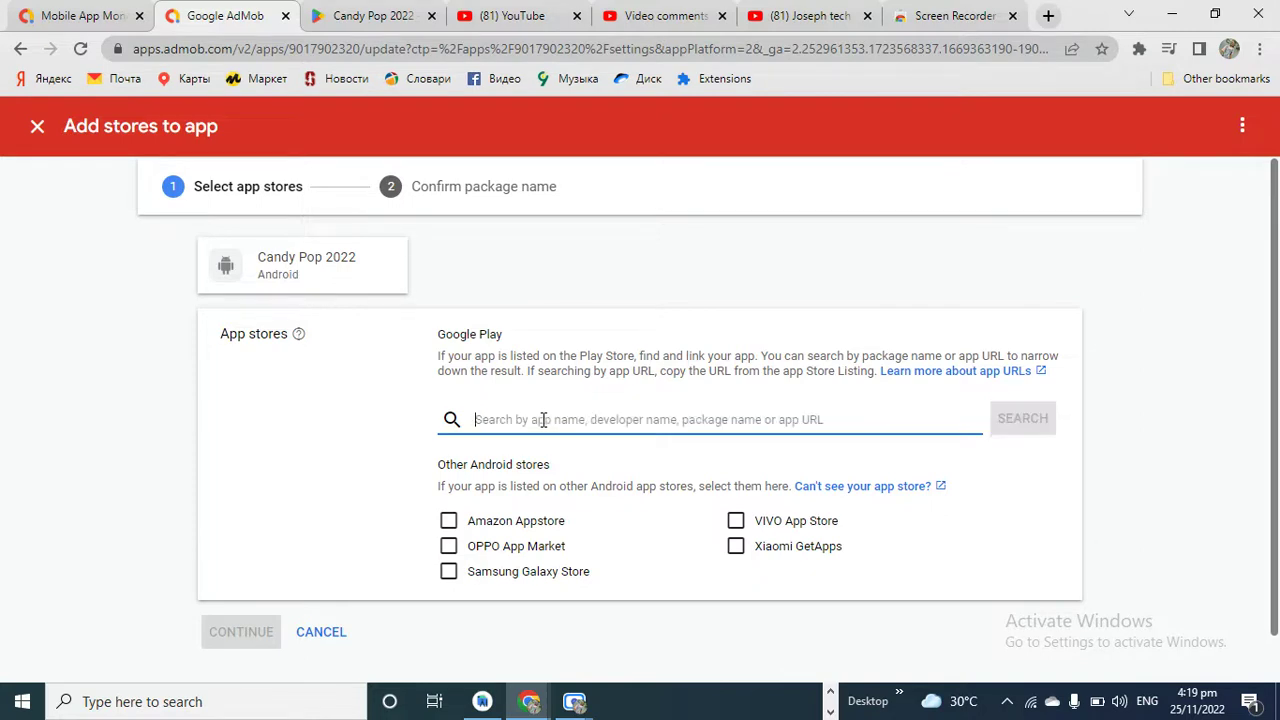
pyautogui.click(357, 20)
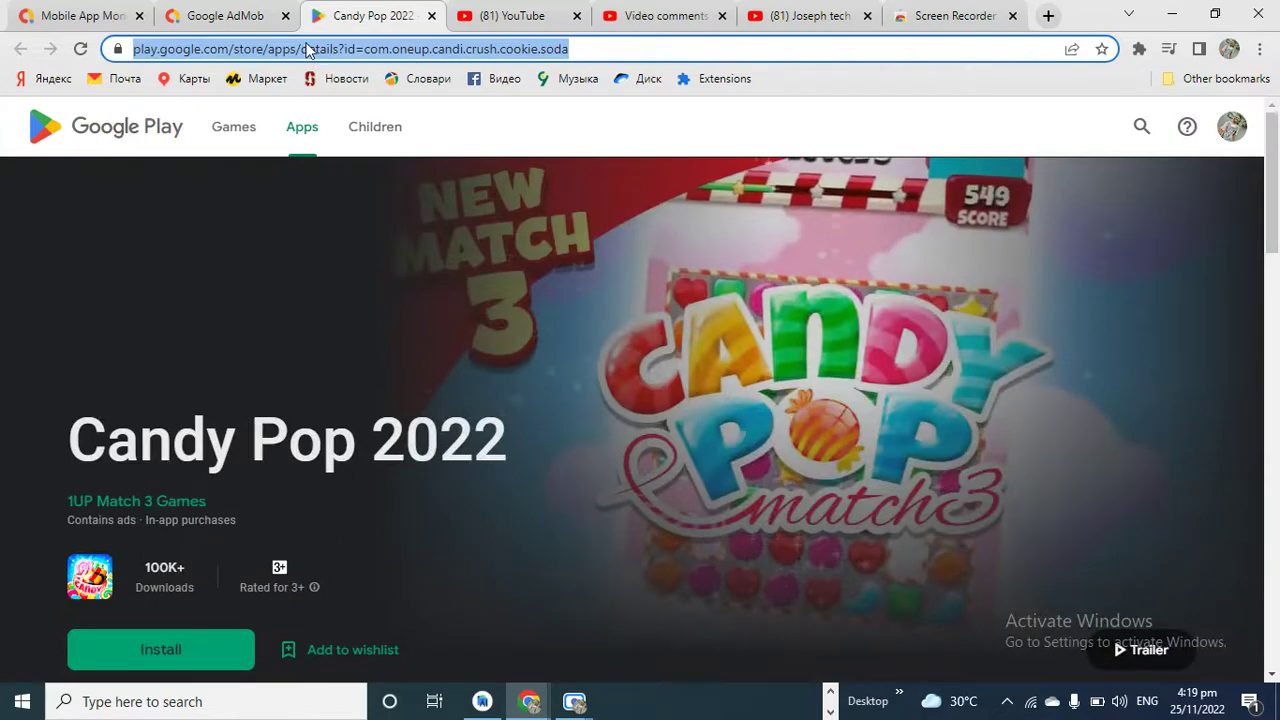
# Copy the Candy Pop 2022 Play Store listing URL and return to AdMob's Add stores page.
pyautogui.rightClick(308, 50)
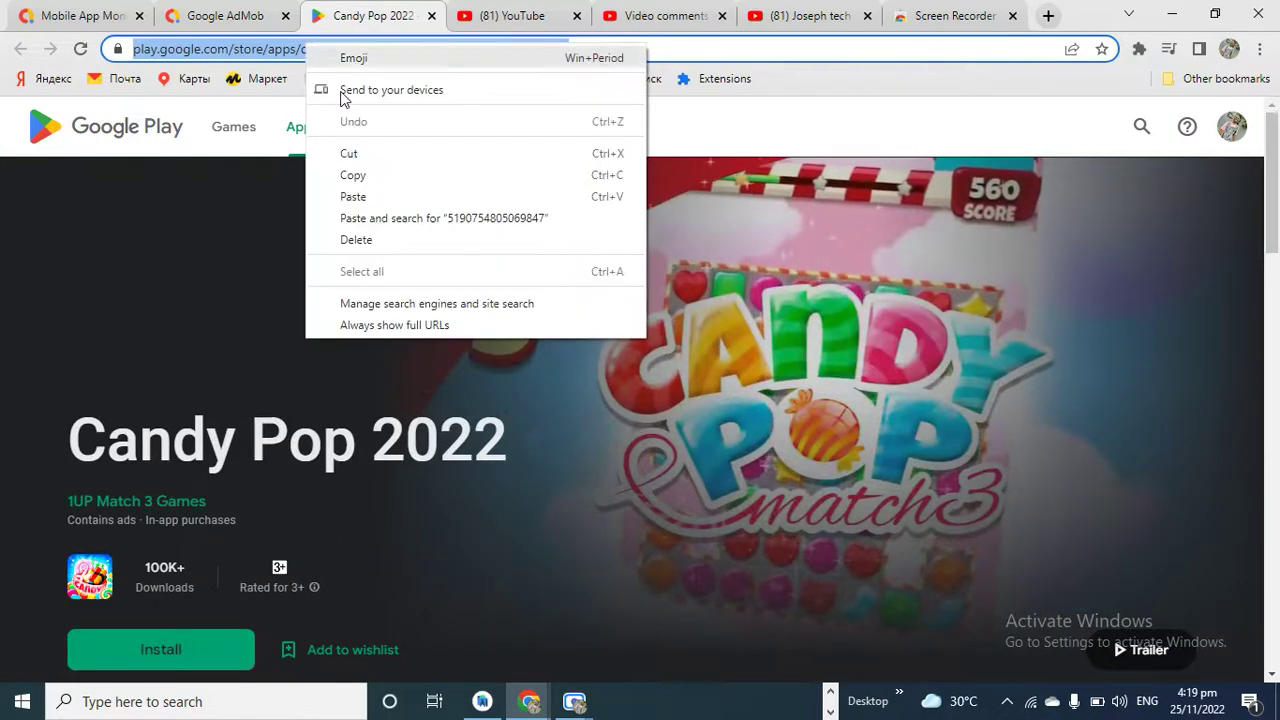
pyautogui.click(370, 179)
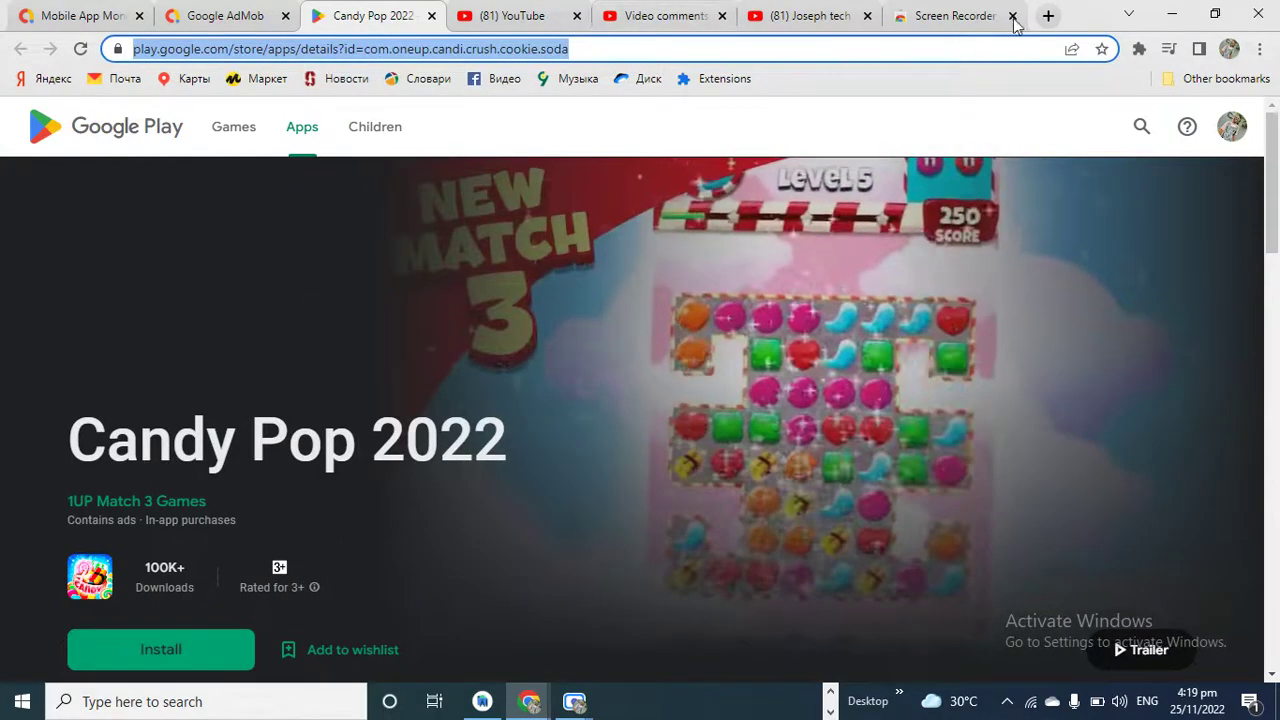
pyautogui.click(190, 20)
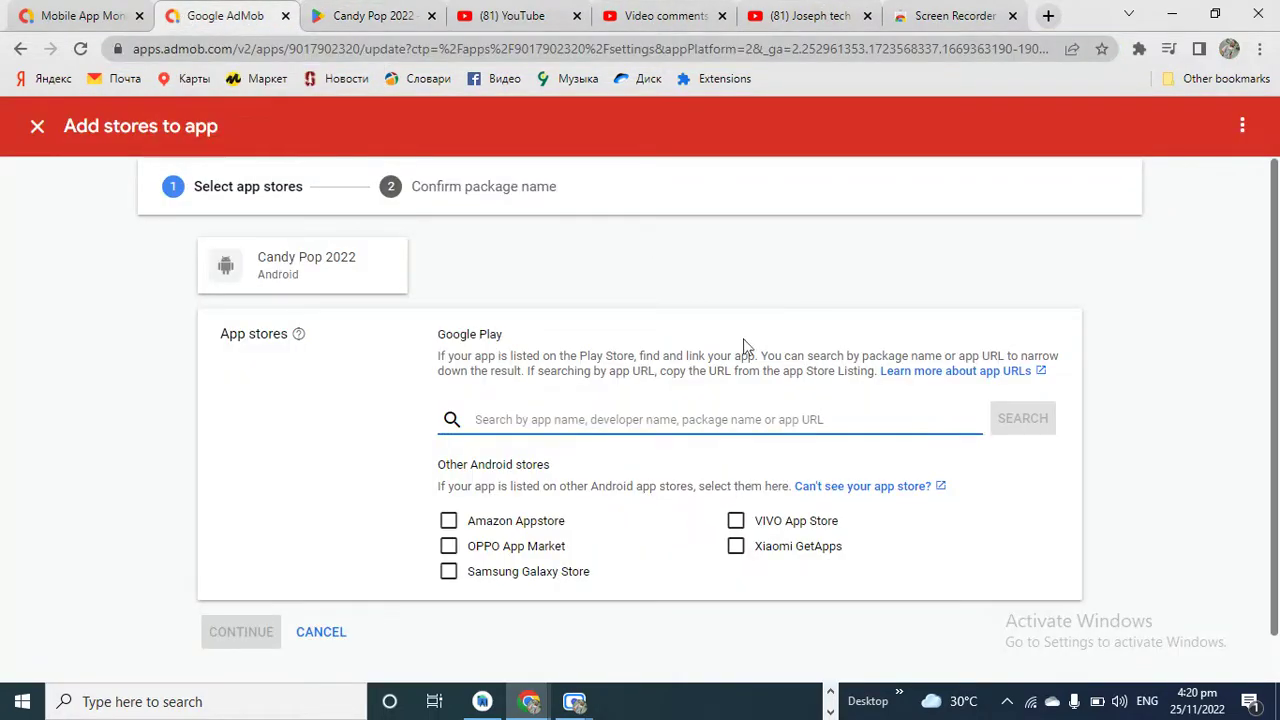
# Paste the Play Store URL into the search and add the Candy Pop 2022 result as the store listing.
pyautogui.rightClick(494, 419)
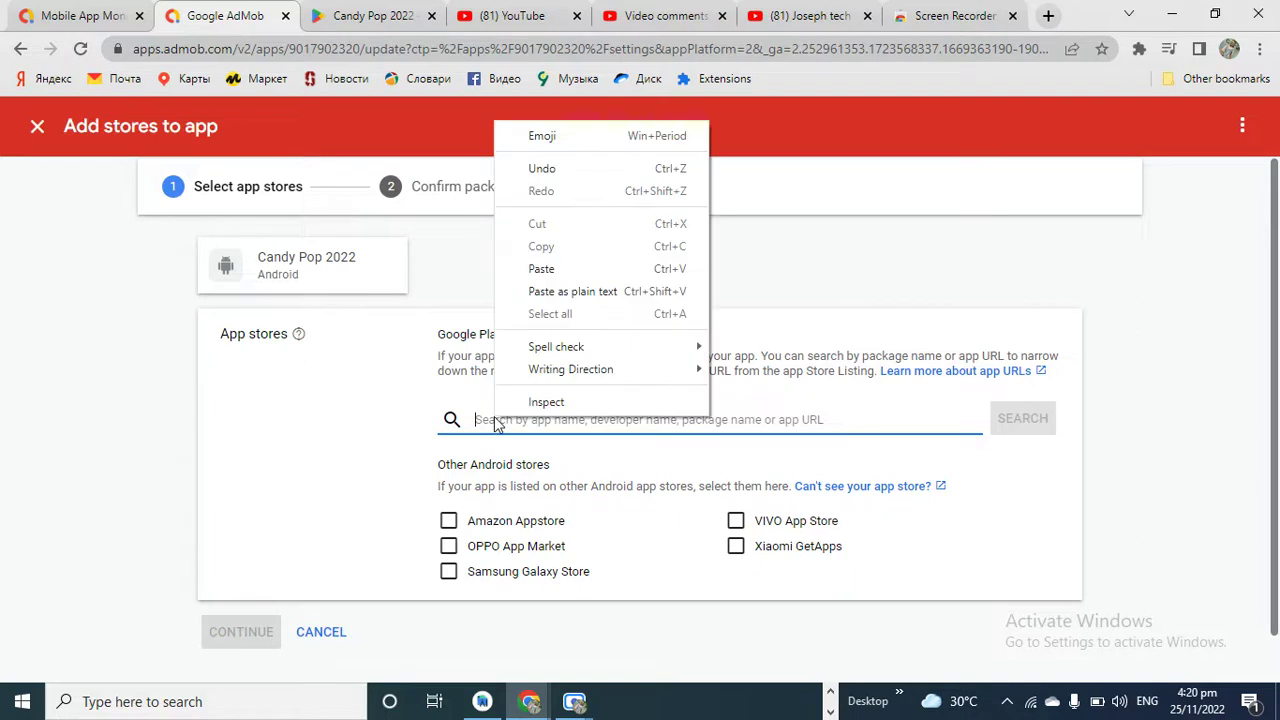
pyautogui.click(541, 269)
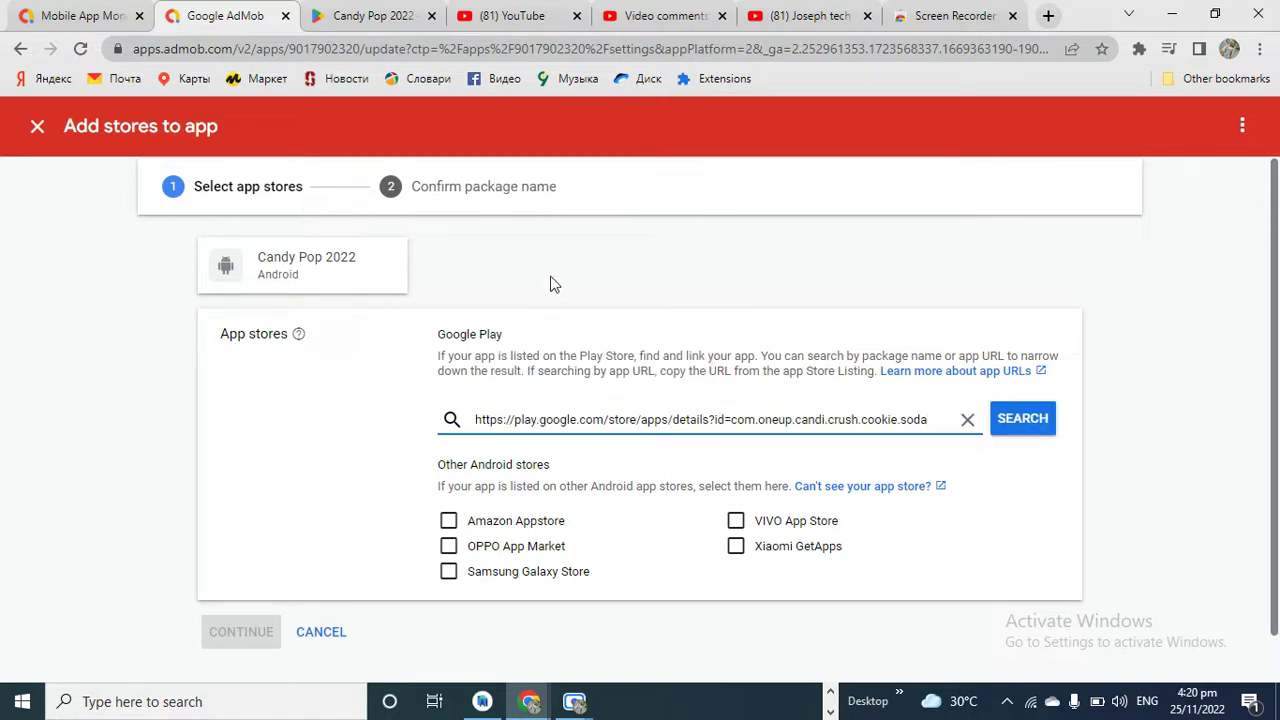
pyautogui.click(1011, 426)
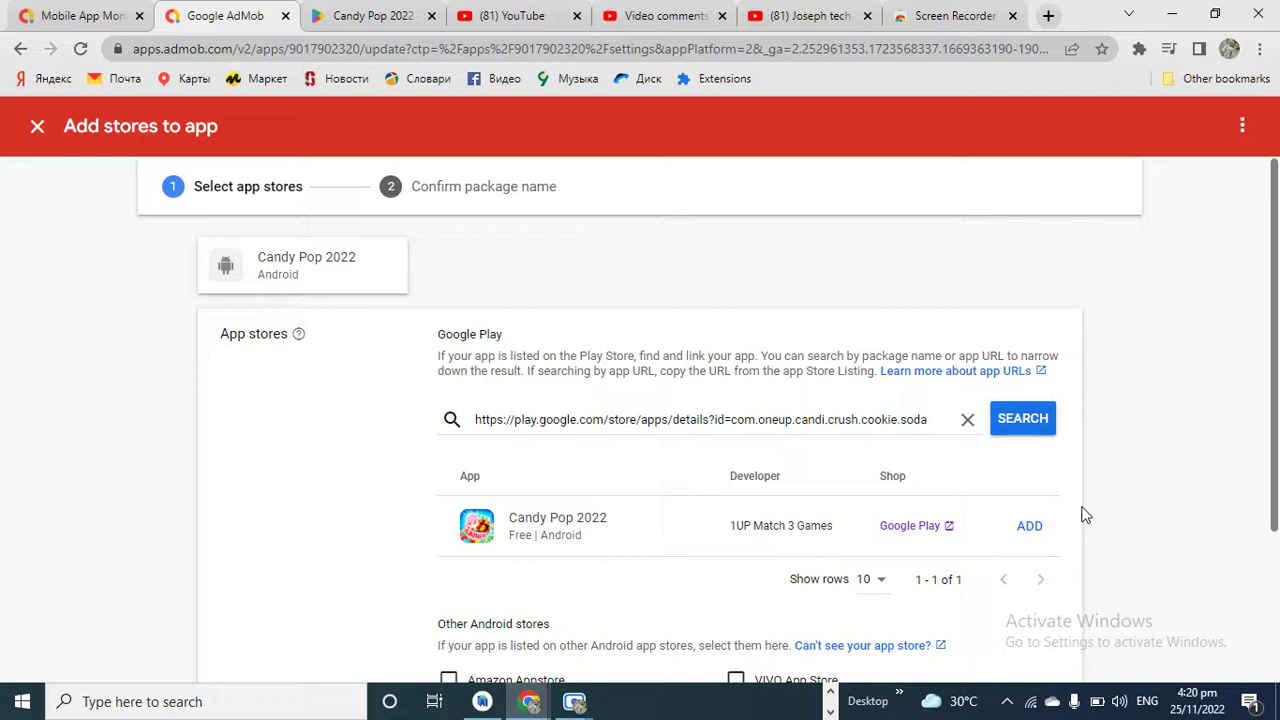
pyautogui.click(1022, 527)
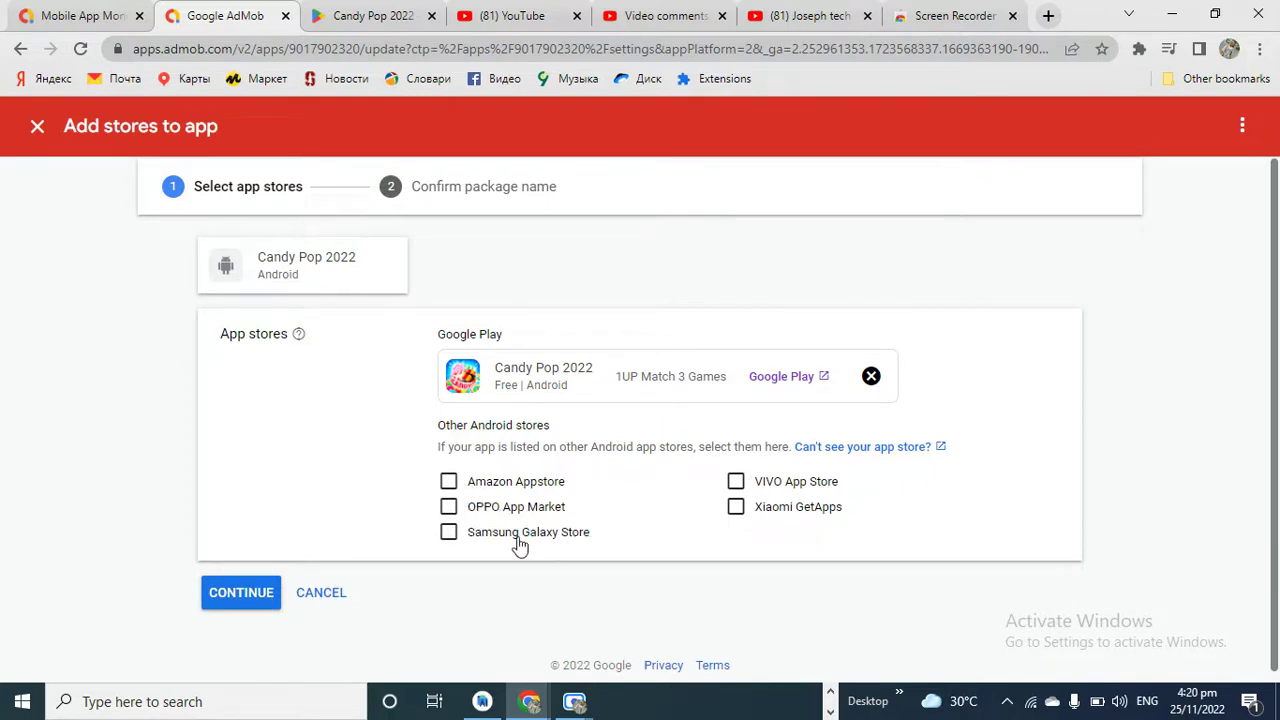
pyautogui.click(241, 594)
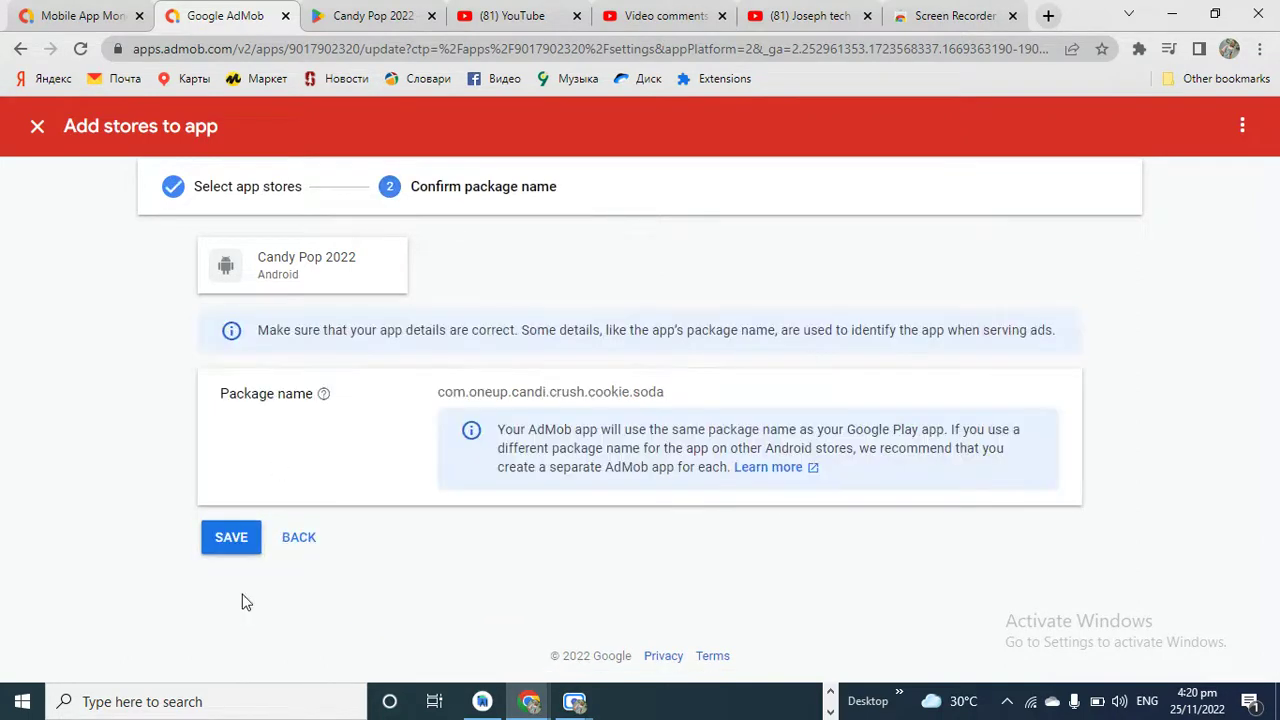
# Save the link with package com.oneup.candi.crush.cookie.soda and finish the setup.
pyautogui.click(224, 545)
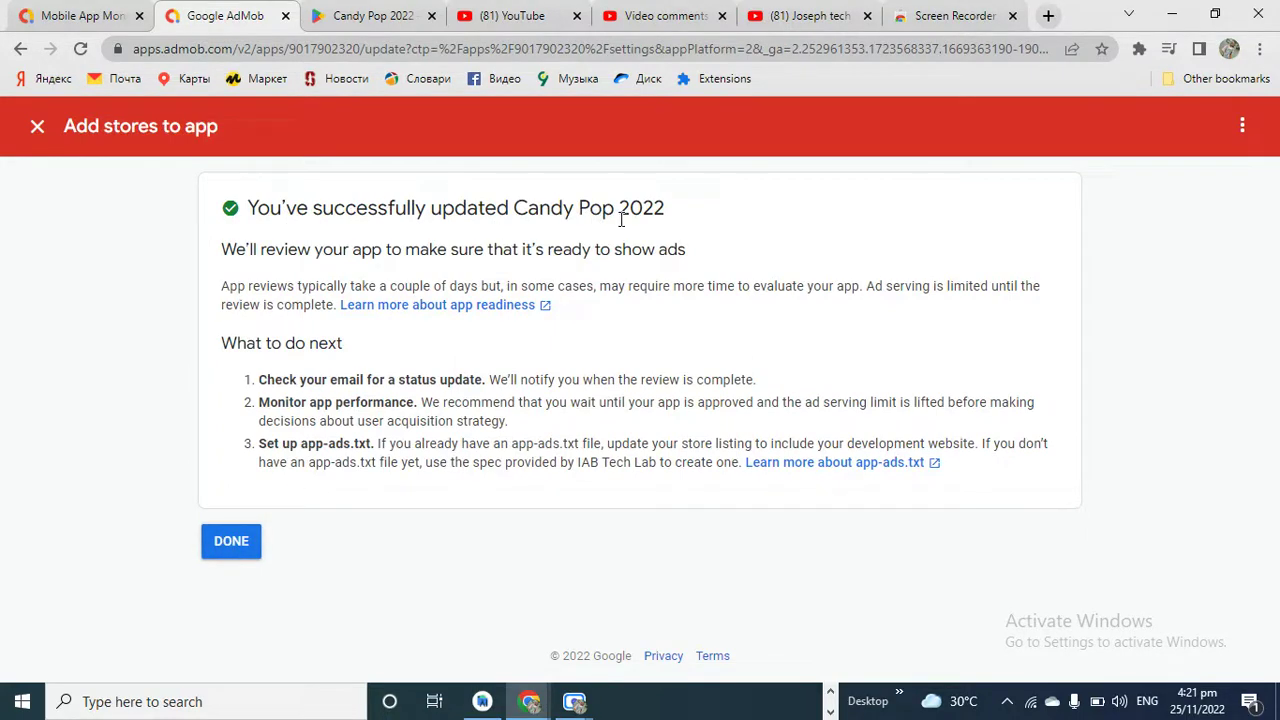
pyautogui.click(246, 556)
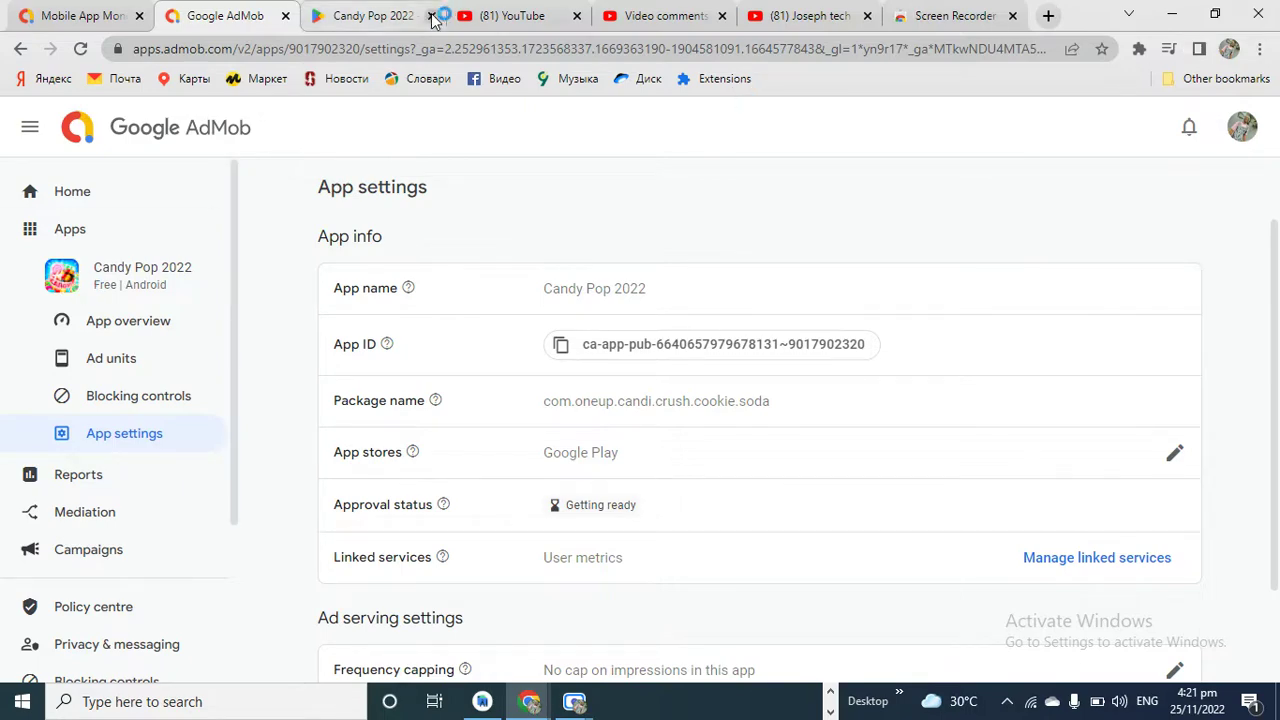
pyautogui.click(385, 18)
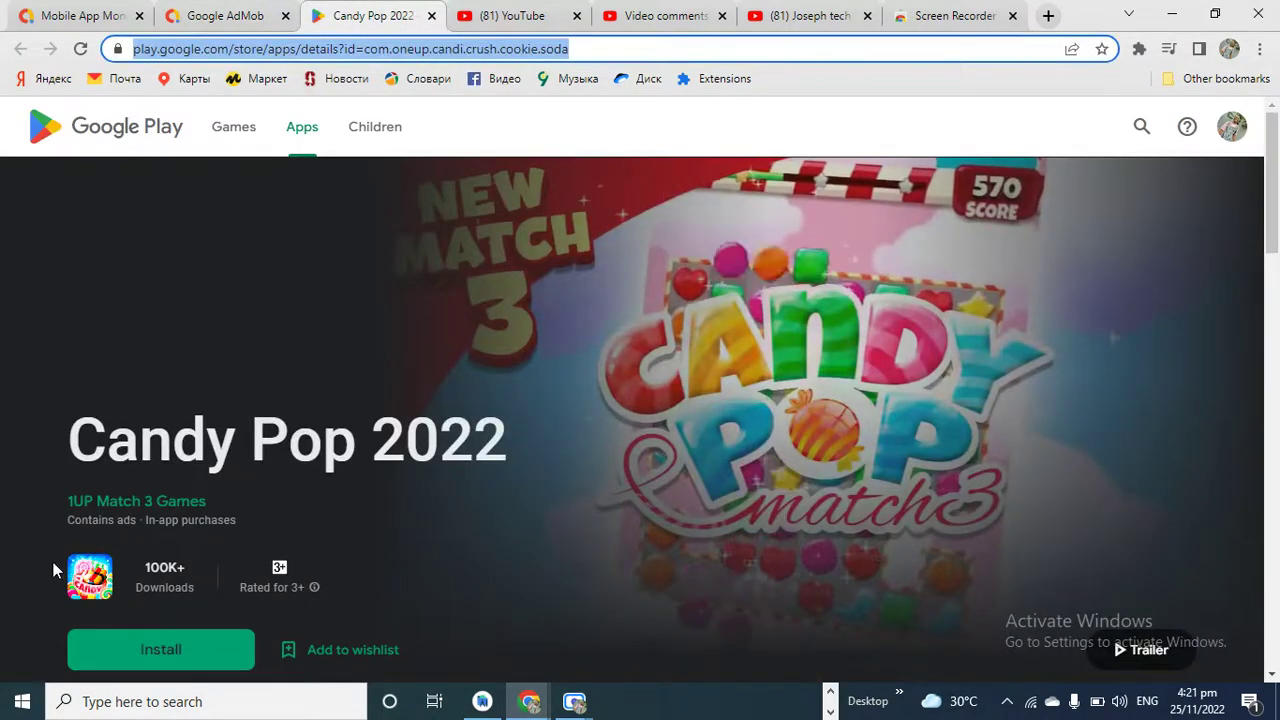
# Back in AdMob, confirm the Getting ready status and open Candy Pop 2022's App overview.
pyautogui.click(215, 18)
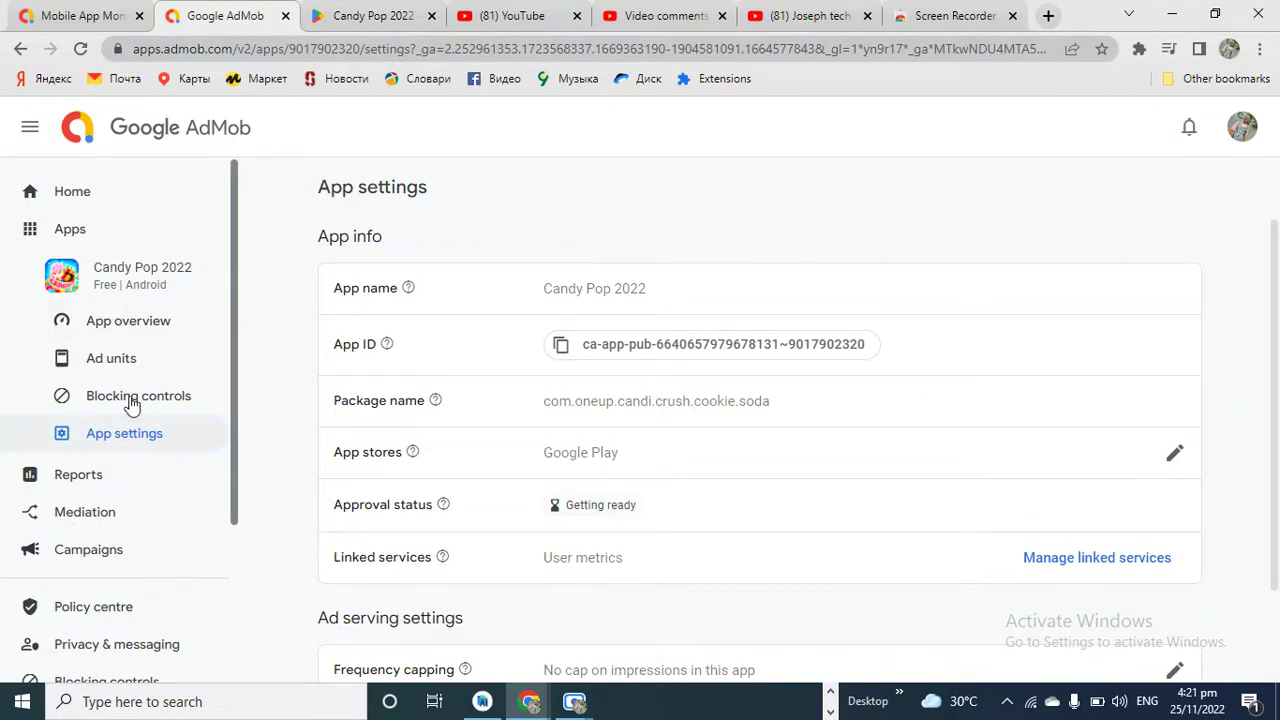
pyautogui.tripleClick(575, 506)
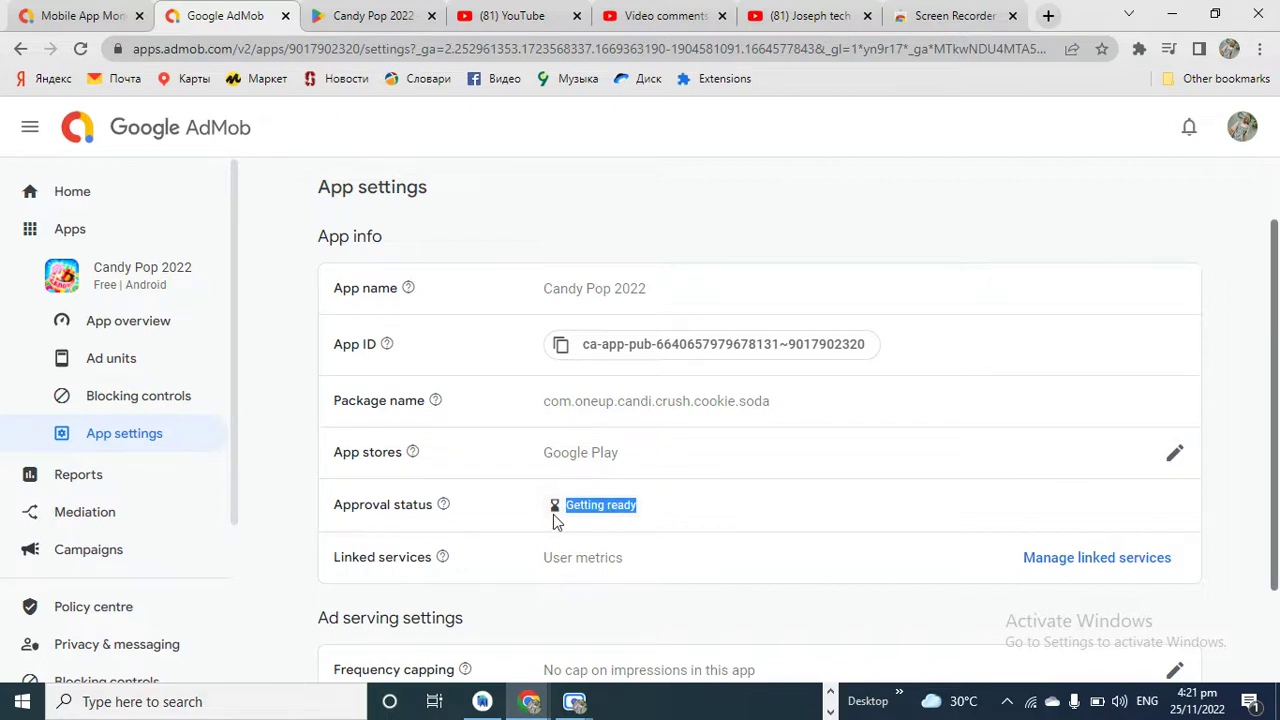
pyautogui.click(785, 536)
pyautogui.click(120, 322)
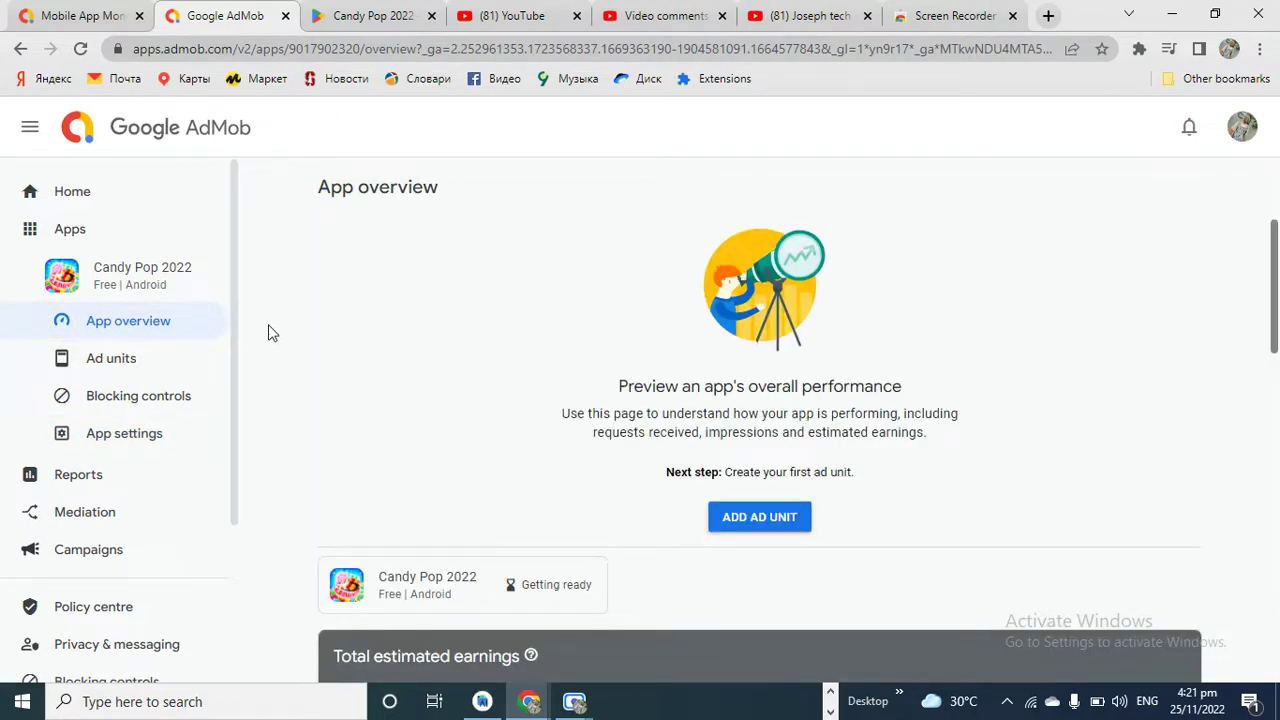
pyautogui.moveTo(1275, 291); pyautogui.dragTo(1275, 345)
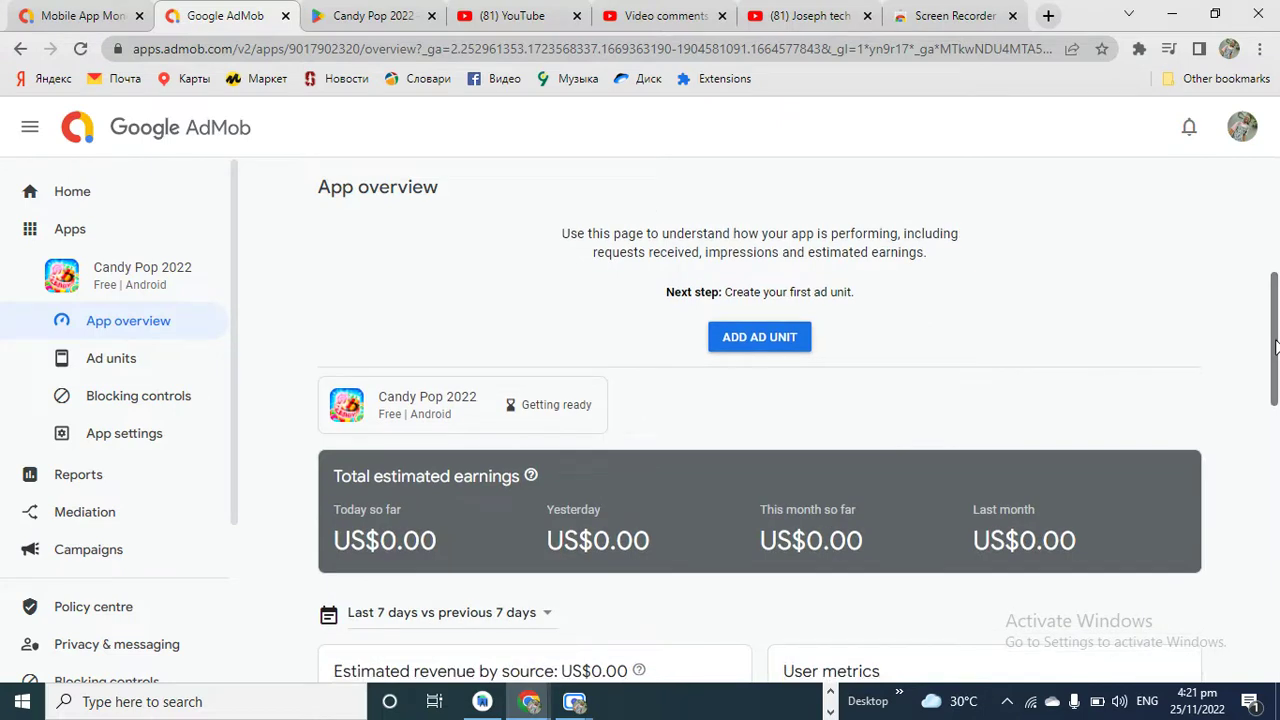
pyautogui.tripleClick(561, 404)
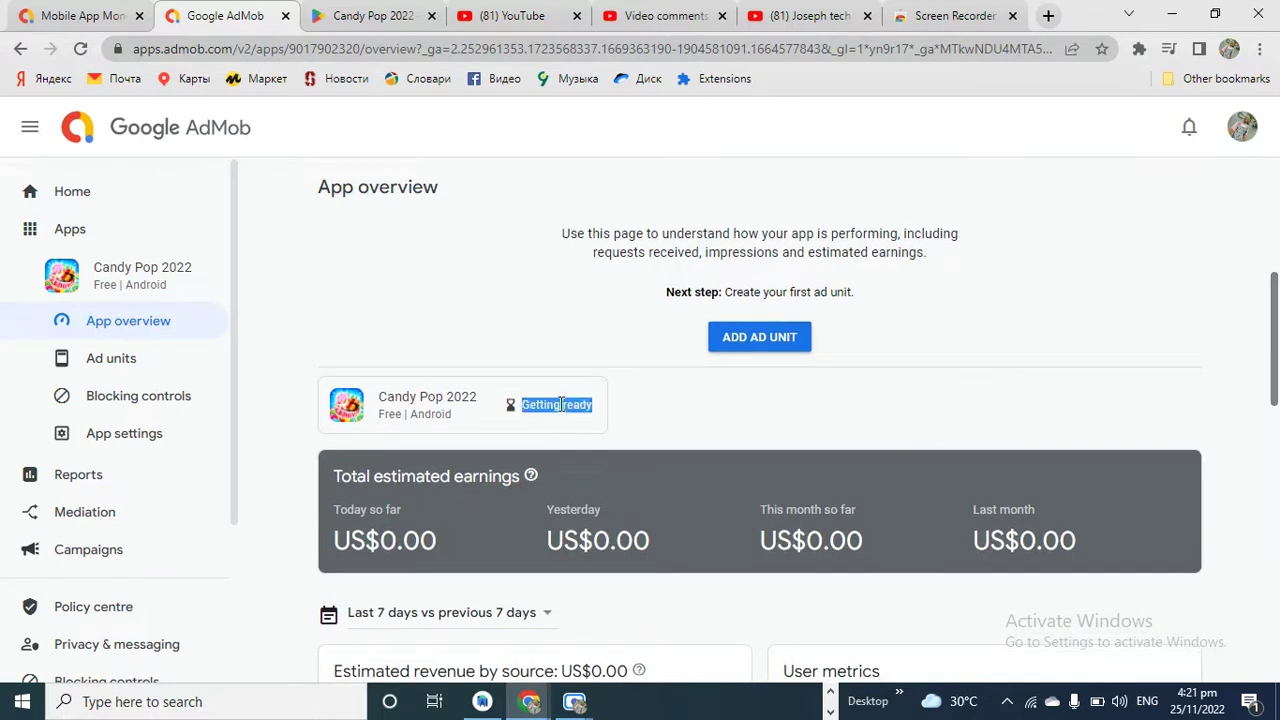
pyautogui.click(561, 404)
pyautogui.moveTo(1277, 372); pyautogui.dragTo(1277, 395)
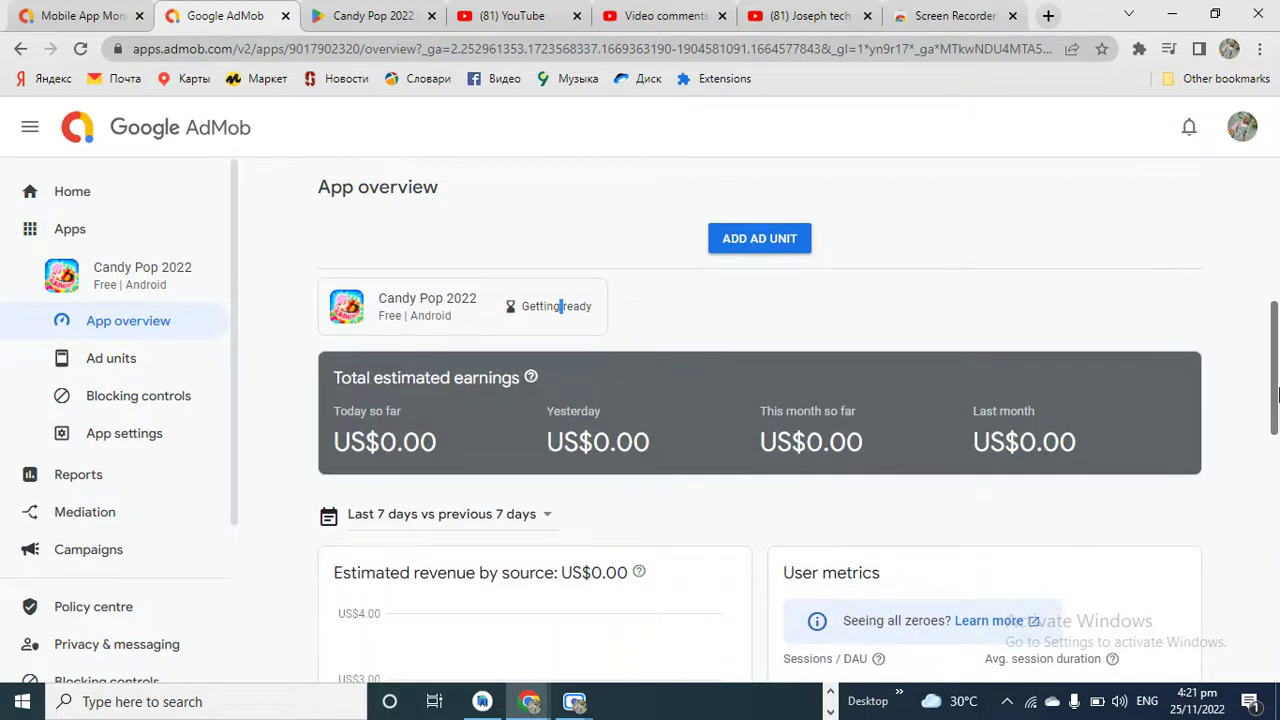